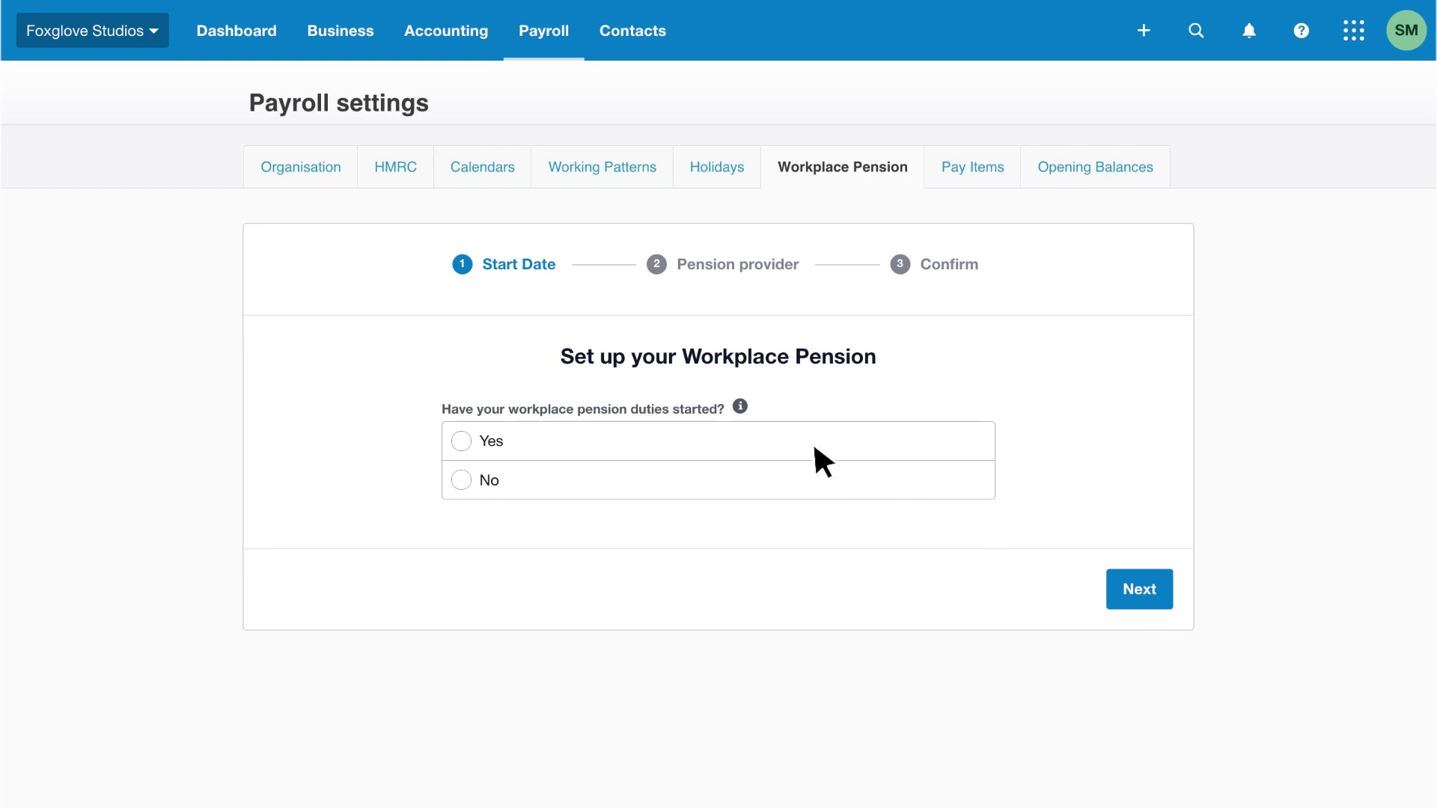
Answer Yes to pension duties having started, with a duties start date of 1 Apr 2020.
mouse_move(748, 414)
click(463, 480)
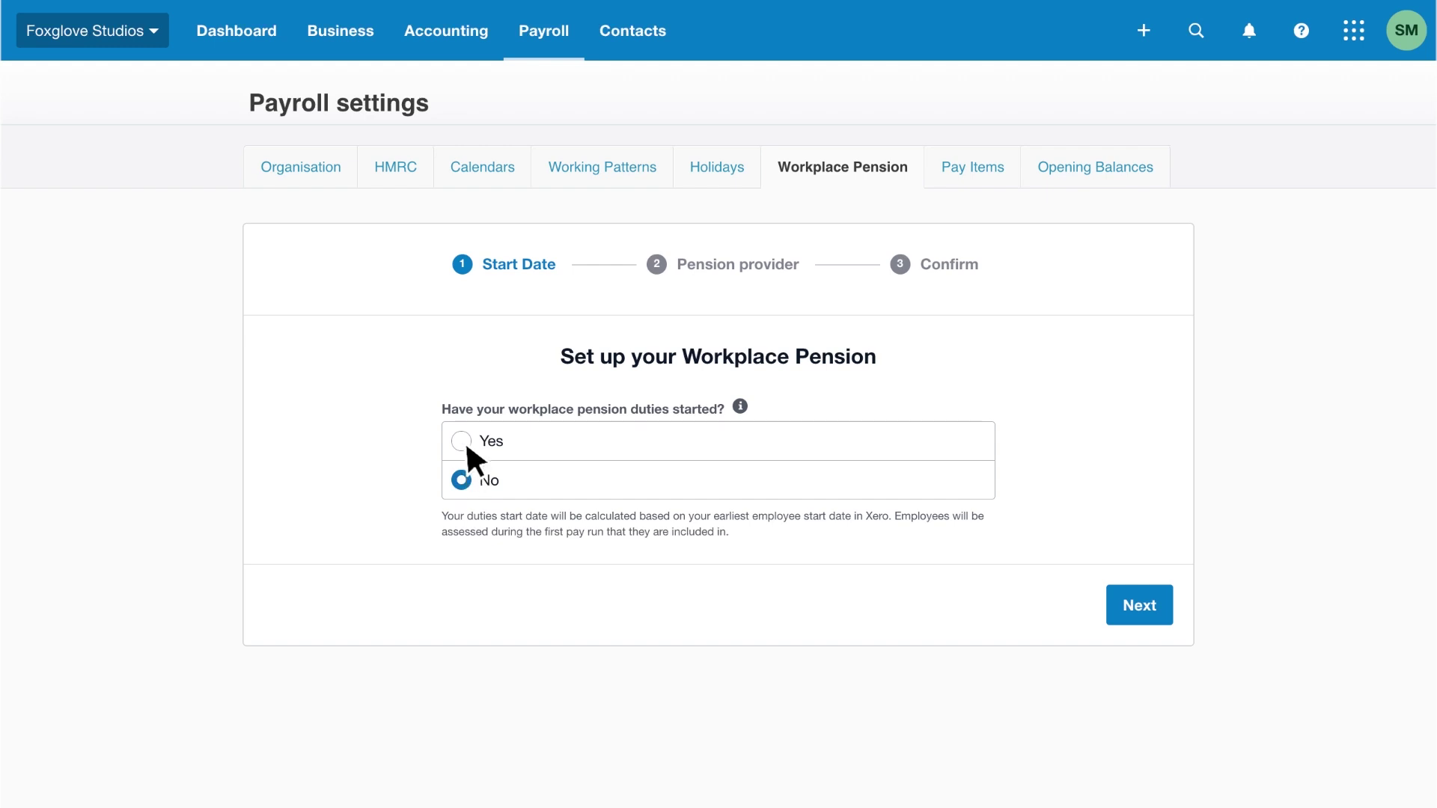
click(462, 440)
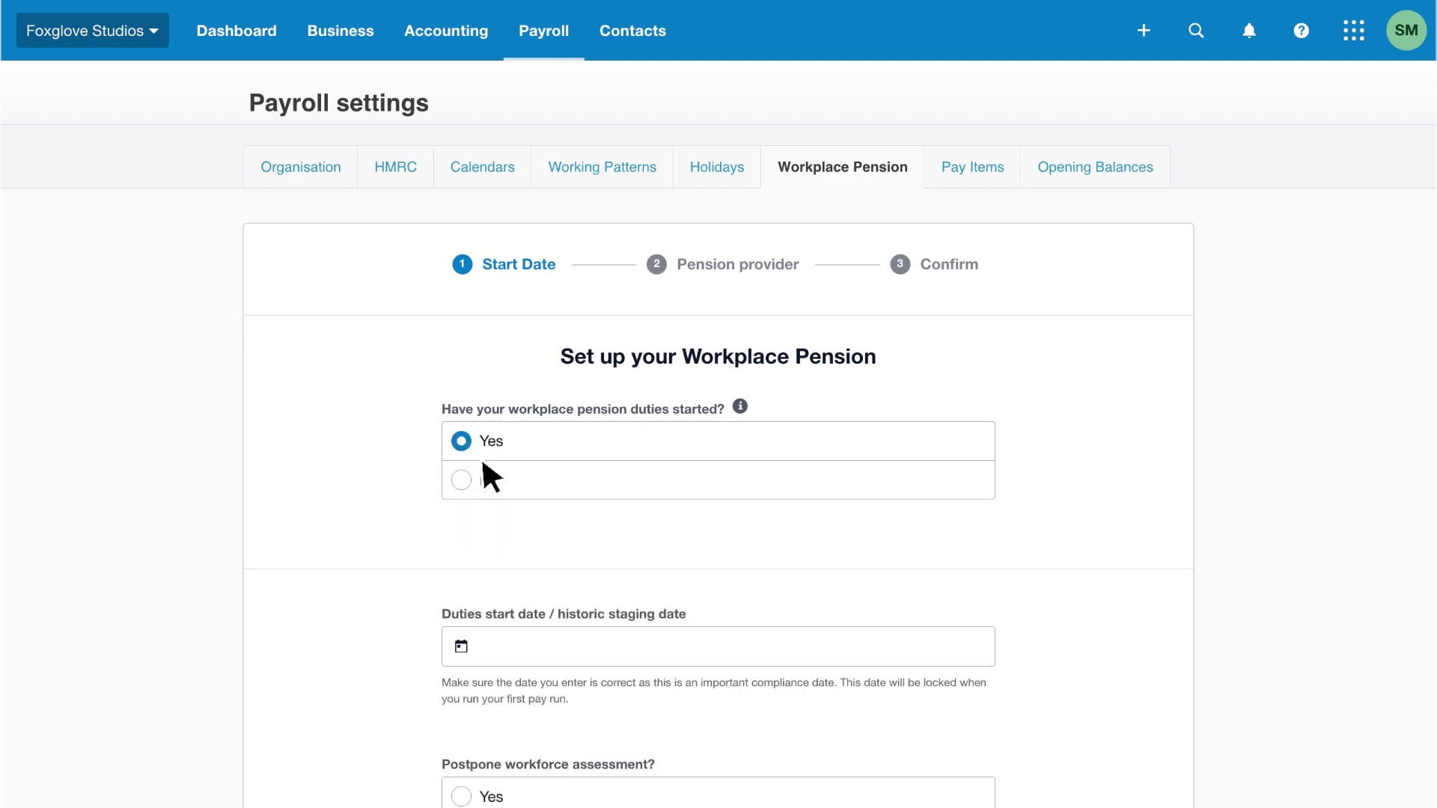
click(641, 642)
text(1 Apr 2020)
scroll(640, 643, down, 2)
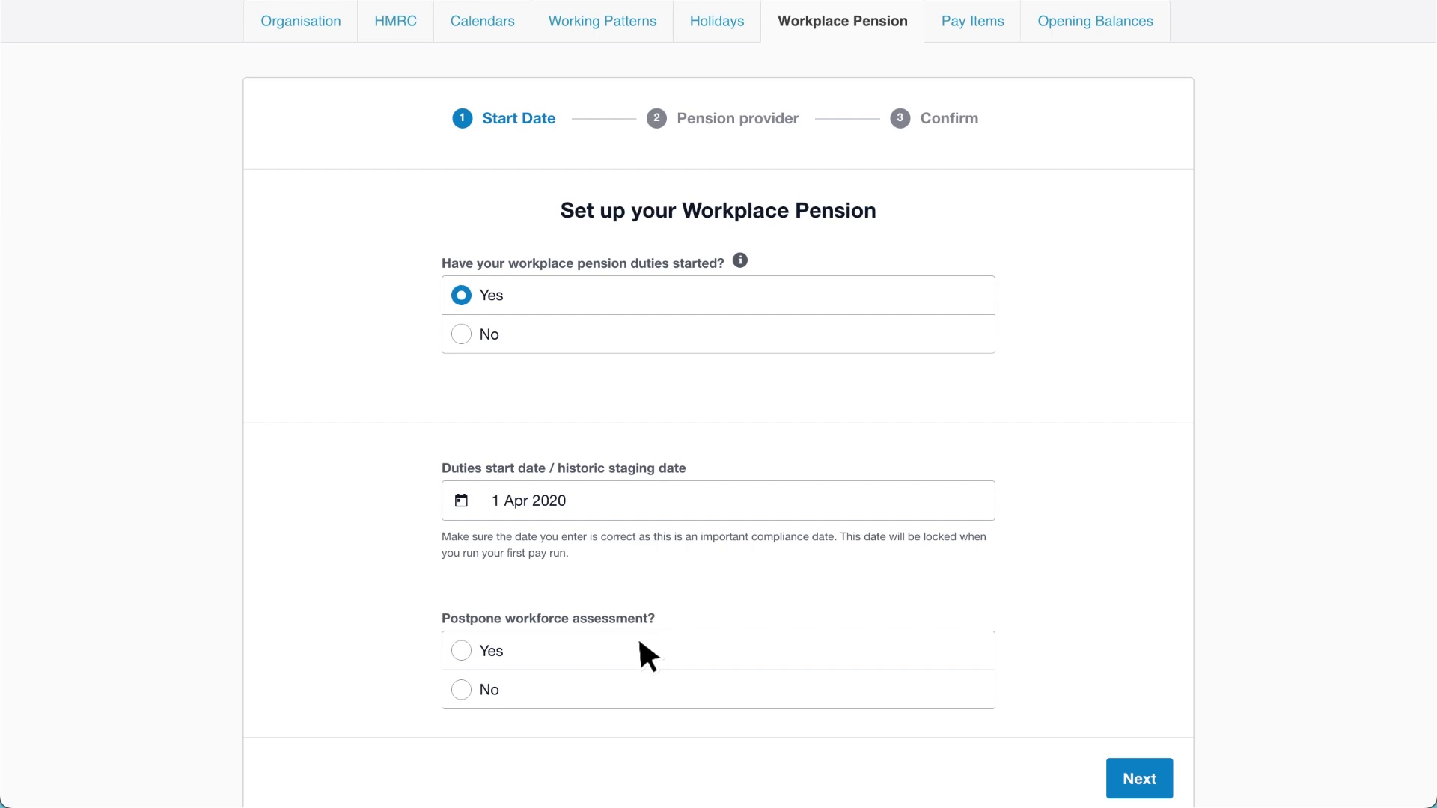
Answer No to postponing the workforce assessment and leave both re-enrolment dates blank.
click(464, 647)
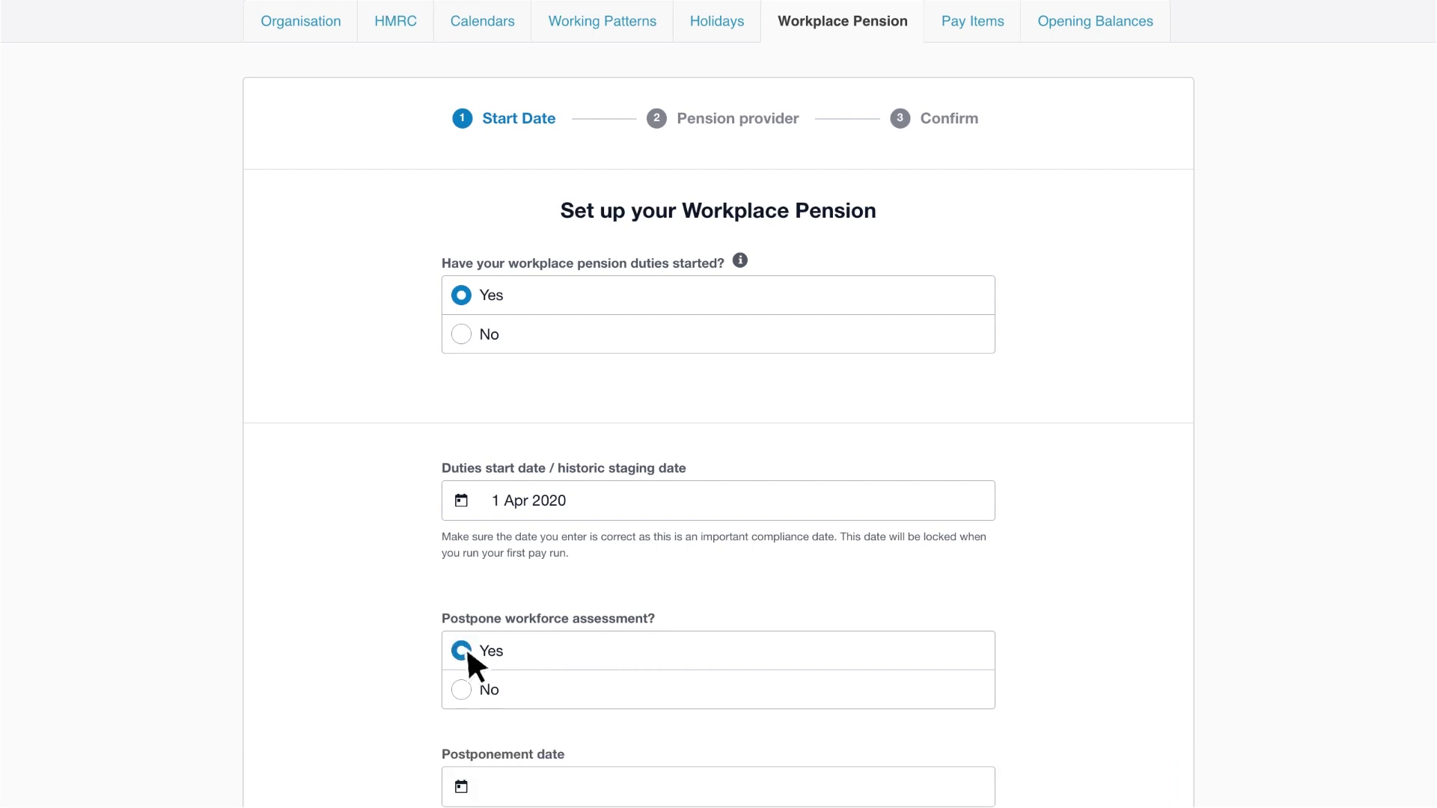
scroll(466, 645, down, 3)
scroll(546, 507, down, 3)
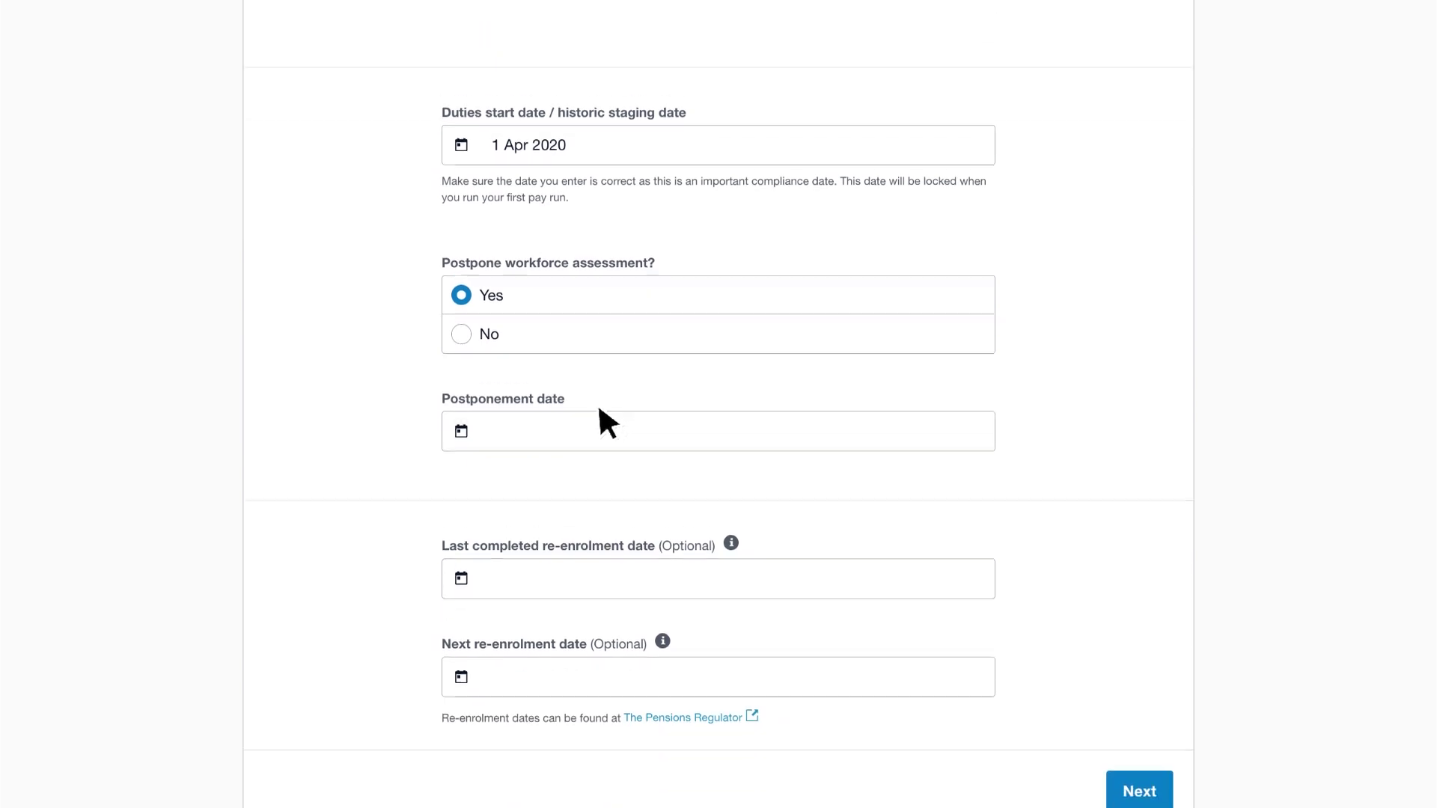
click(620, 389)
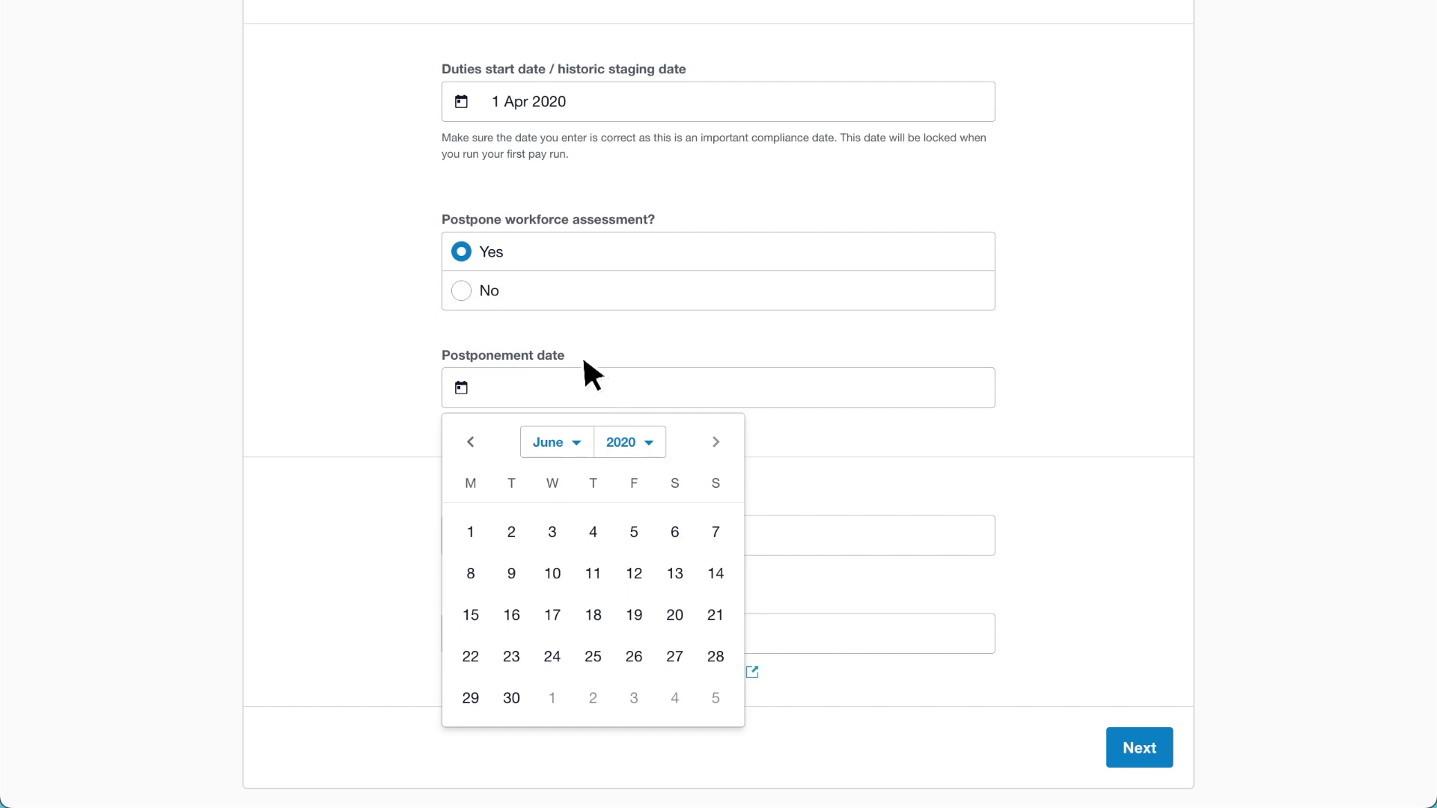
click(482, 299)
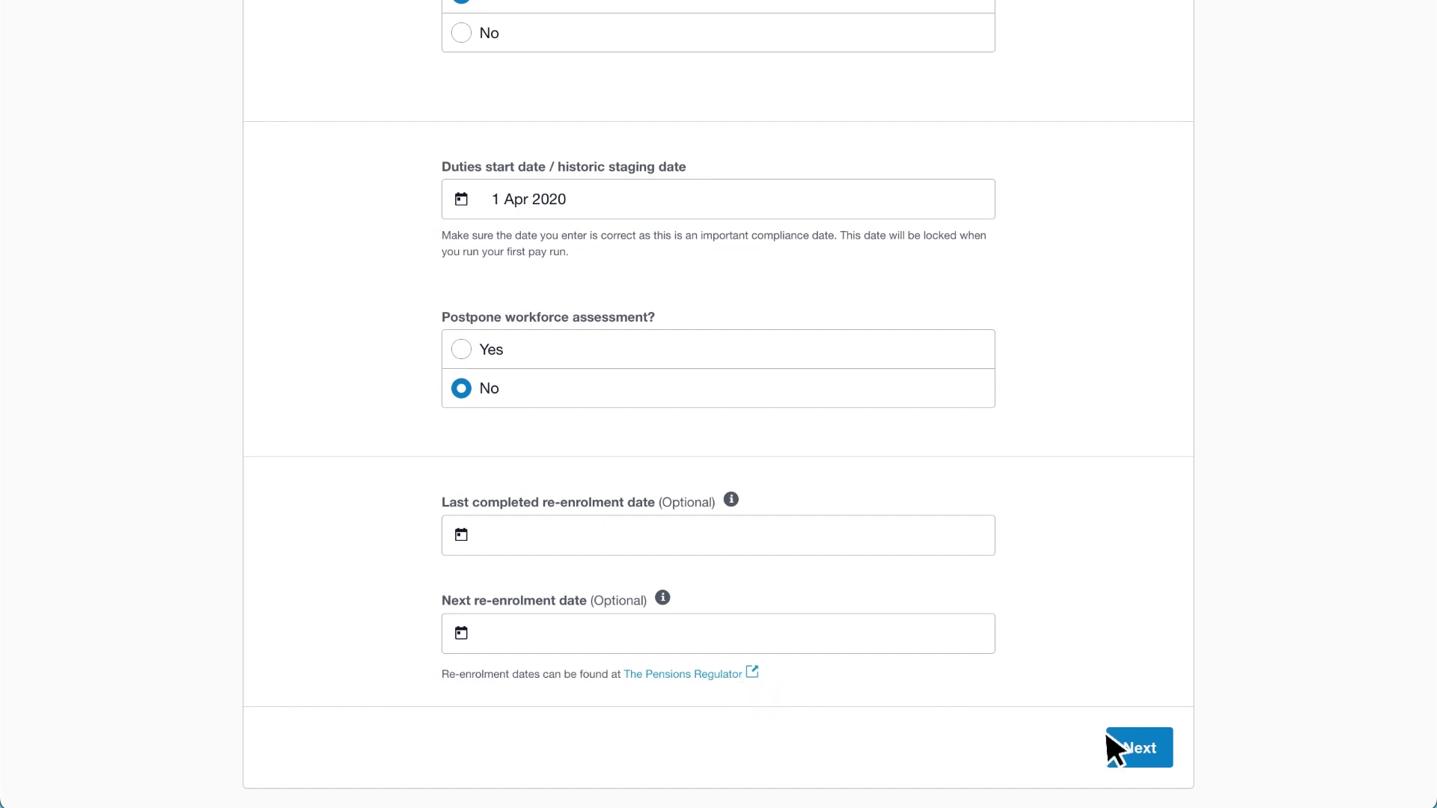
Choose NEST as pension provider, enter its employer ID and connect the account.
click(1164, 747)
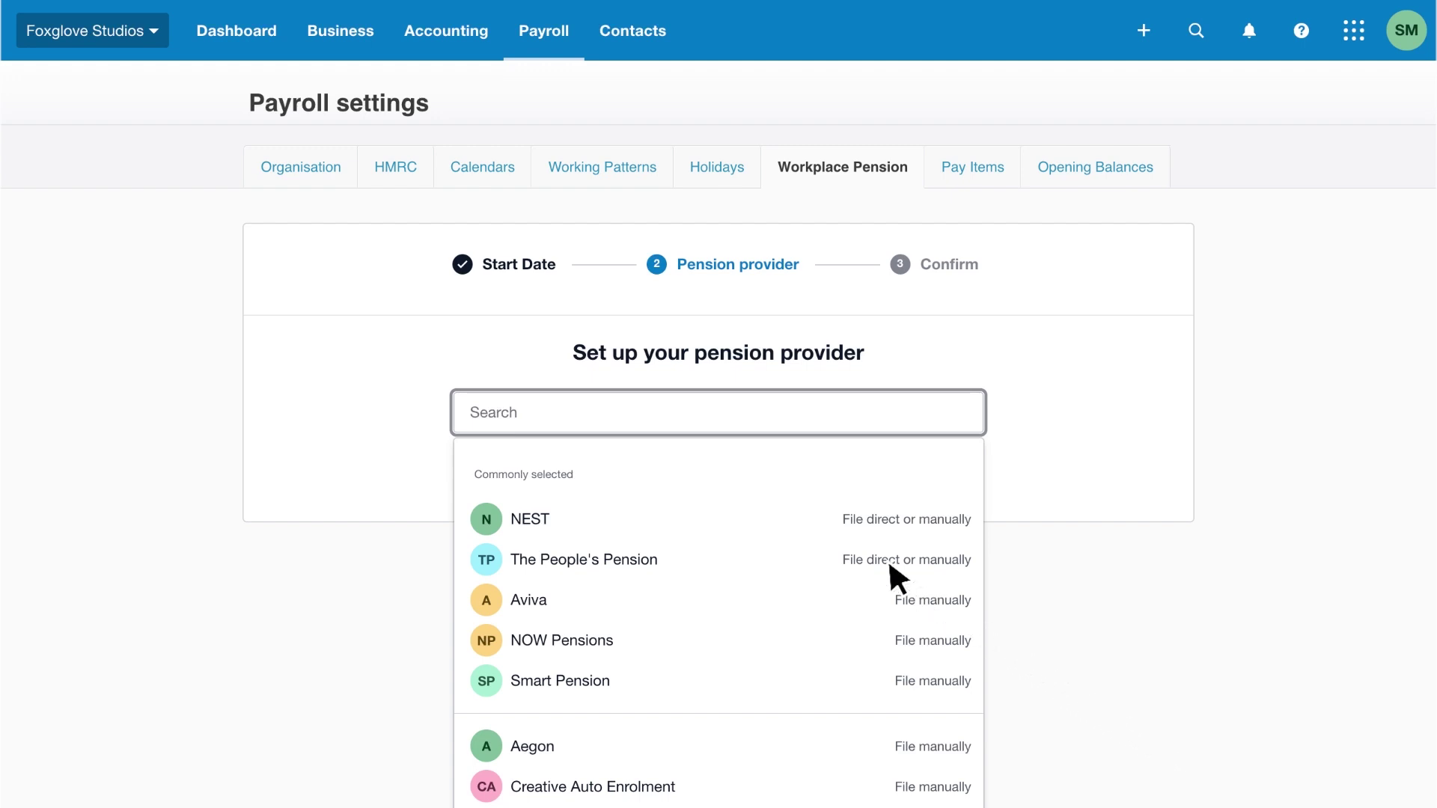
click(830, 522)
scroll(831, 526, down, 4)
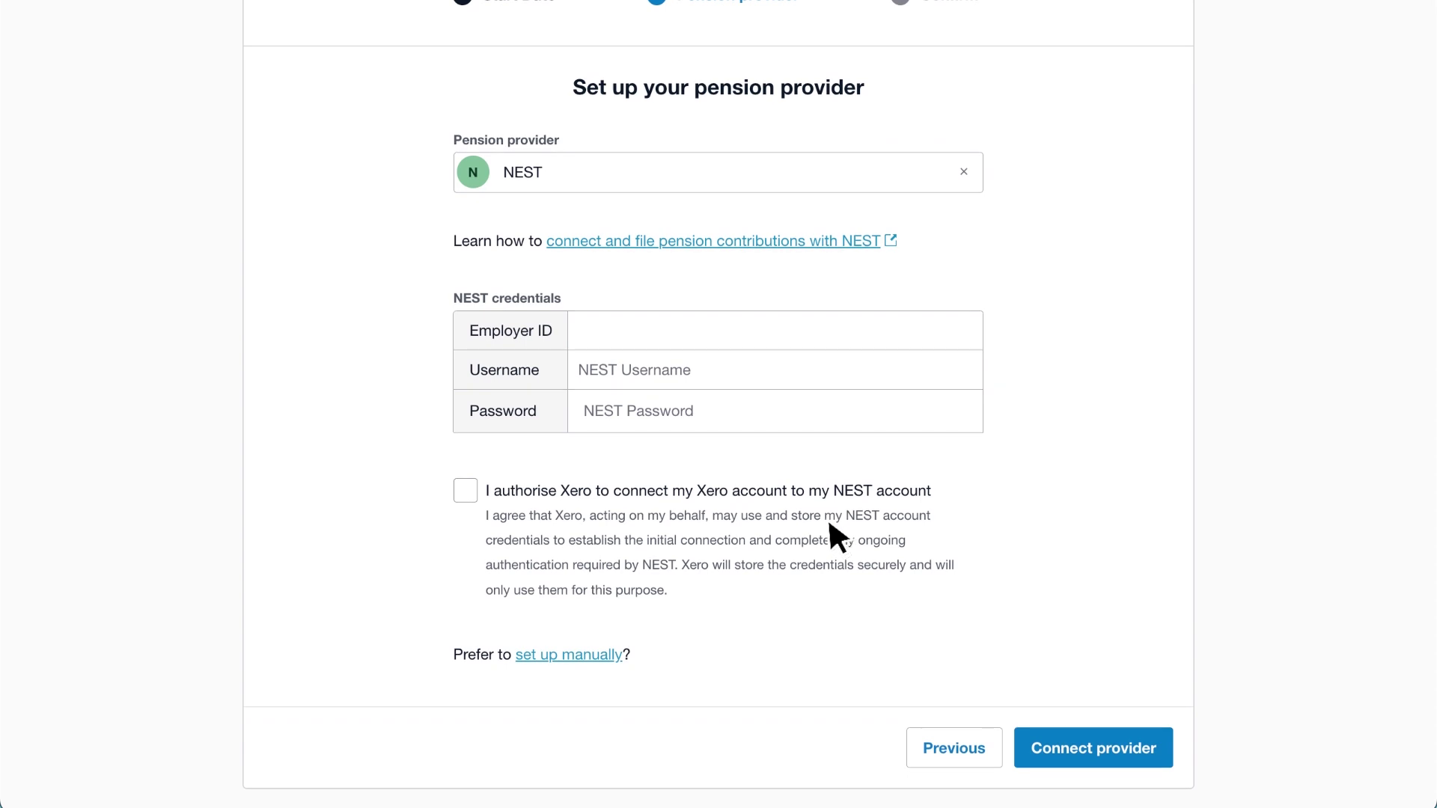
click(735, 333)
text(EMP123456789)
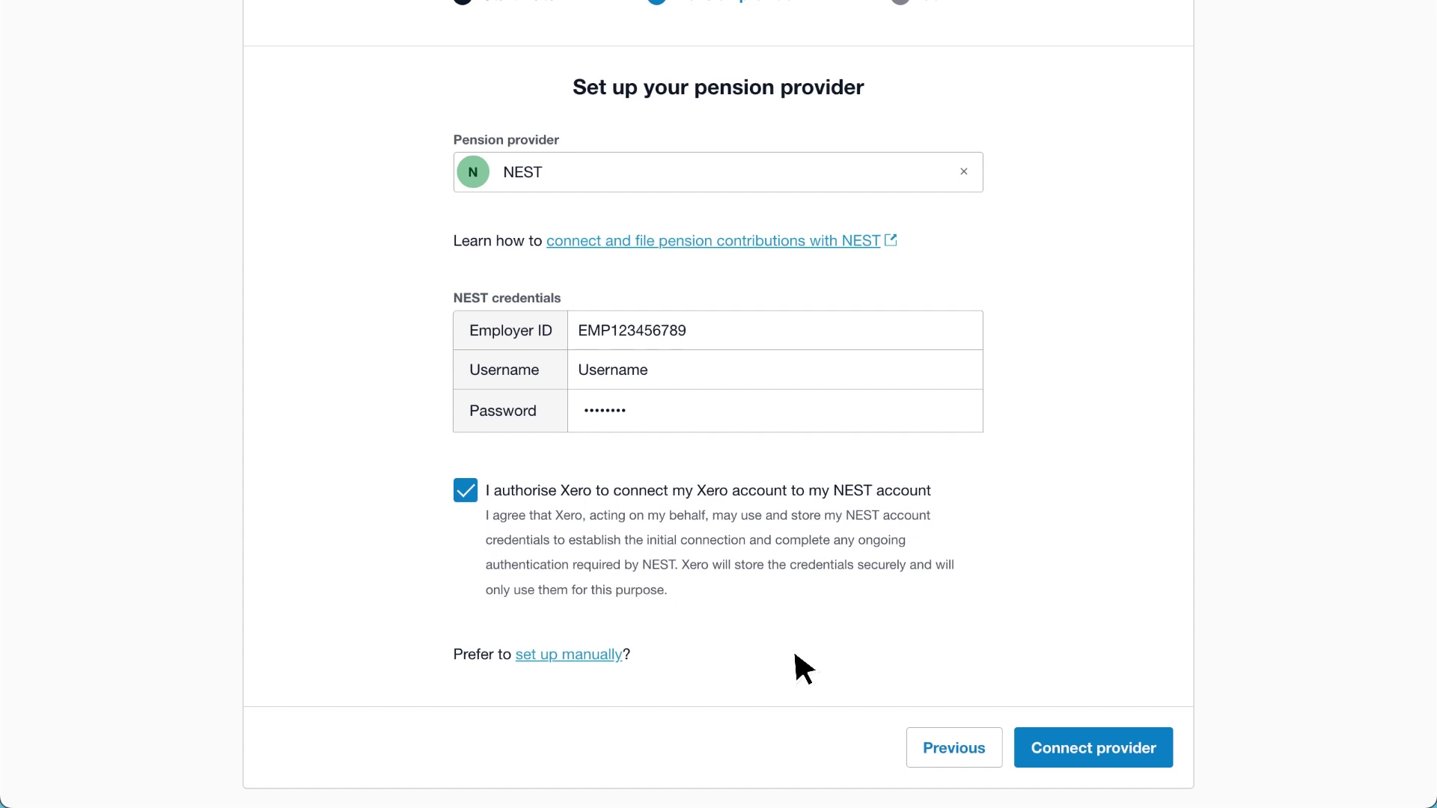
click(1018, 752)
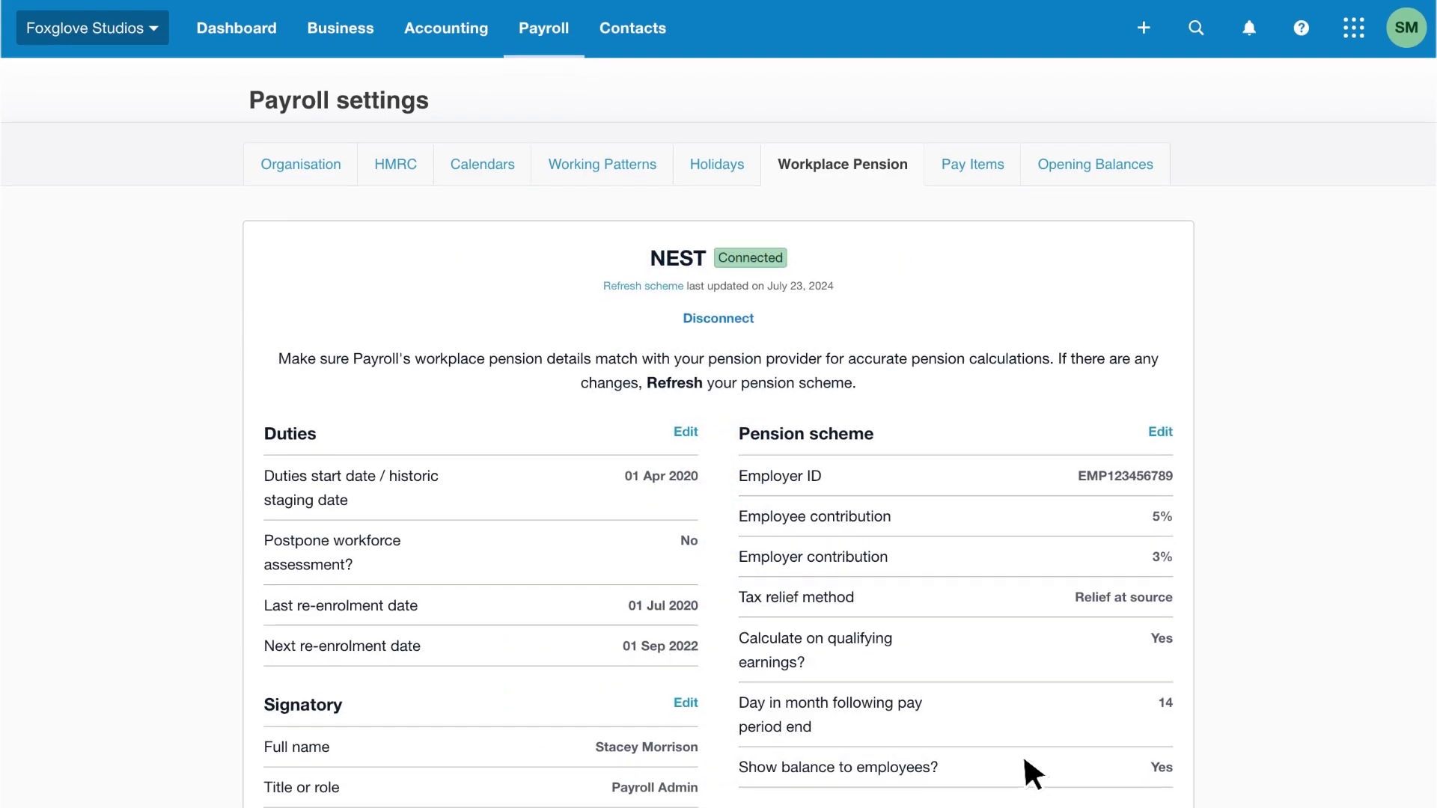
Scroll through the connected NEST workplace pension summary.
scroll(1022, 753, down, 3)
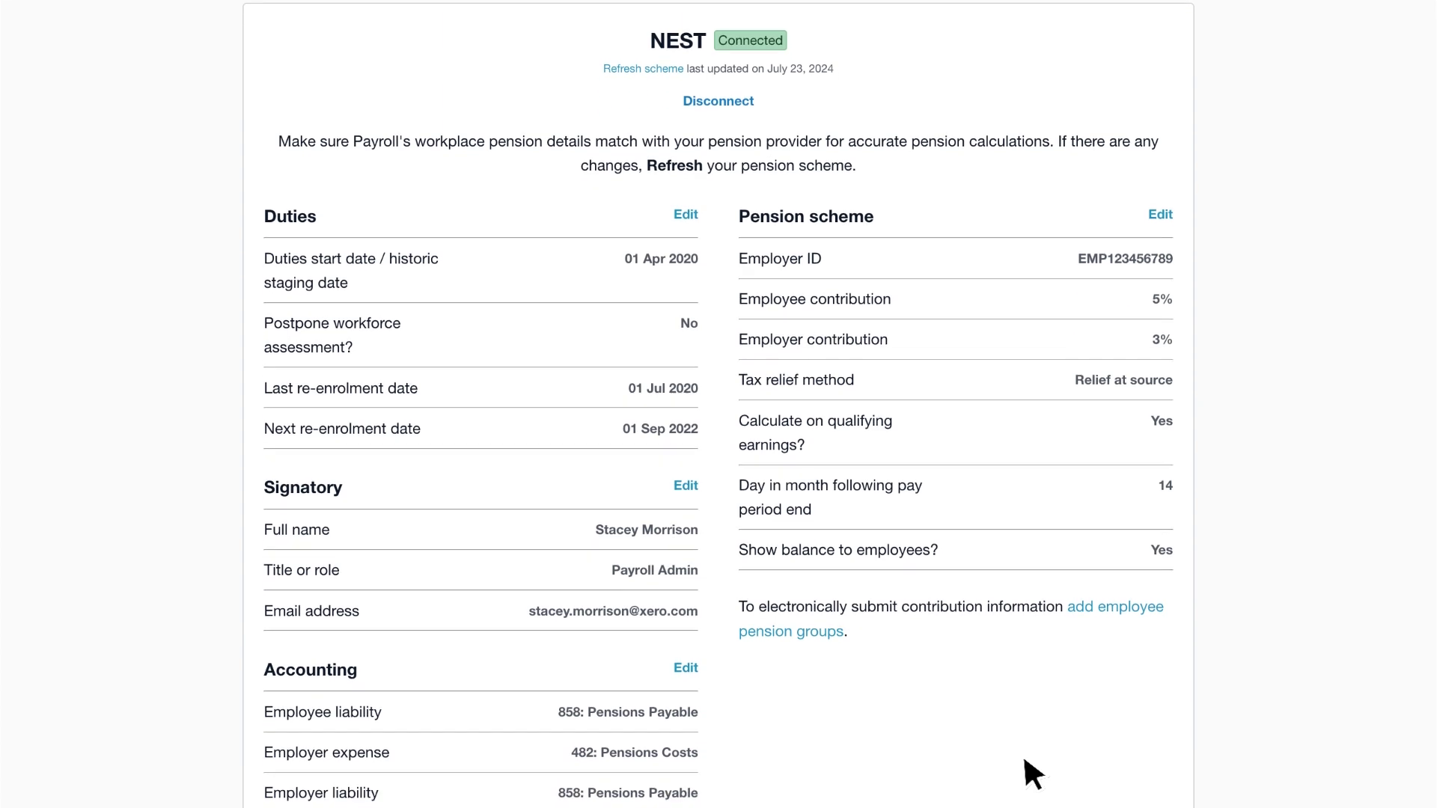
scroll(1025, 760, down, 1)
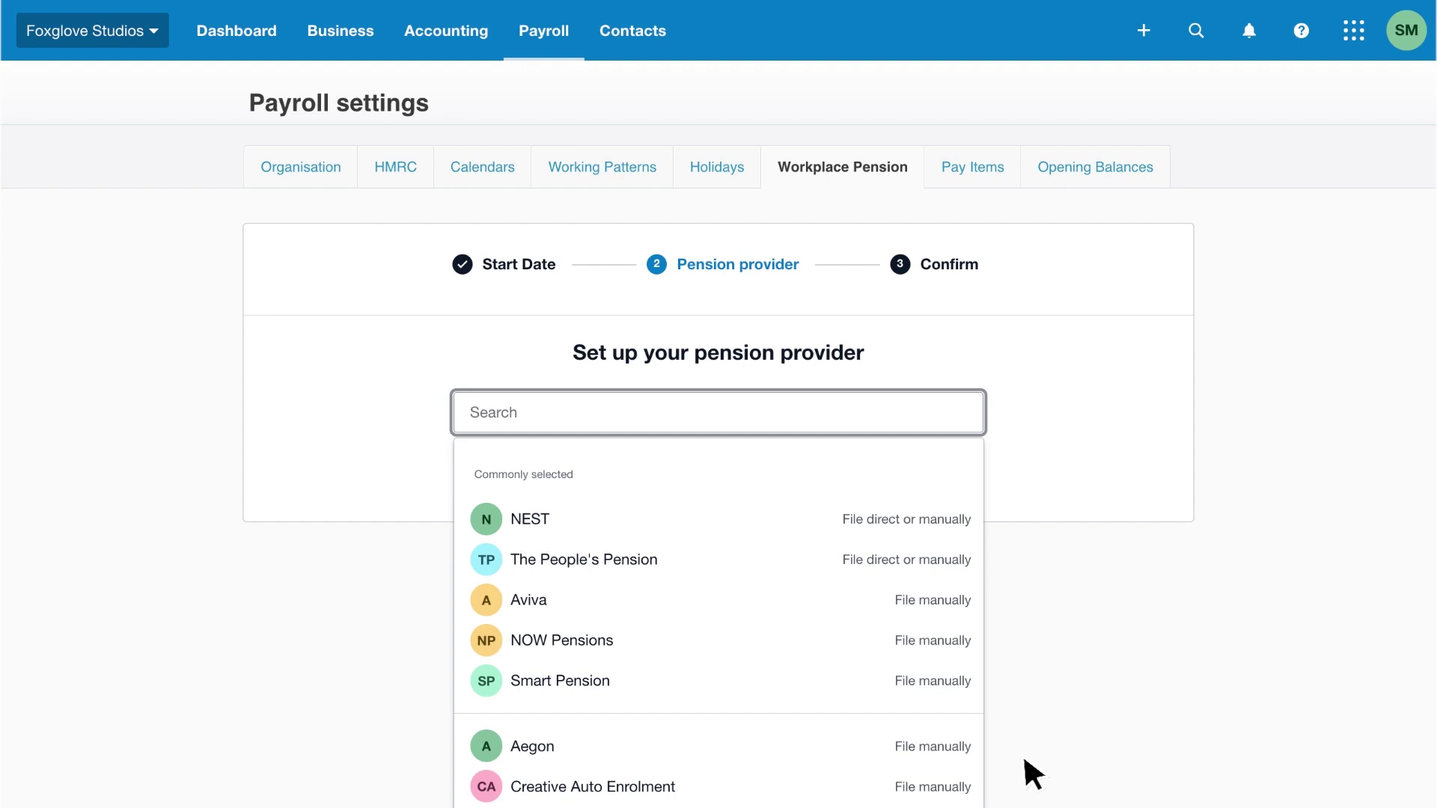
Select The People's Pension, enter its account number as employer ID, and connect it.
click(952, 559)
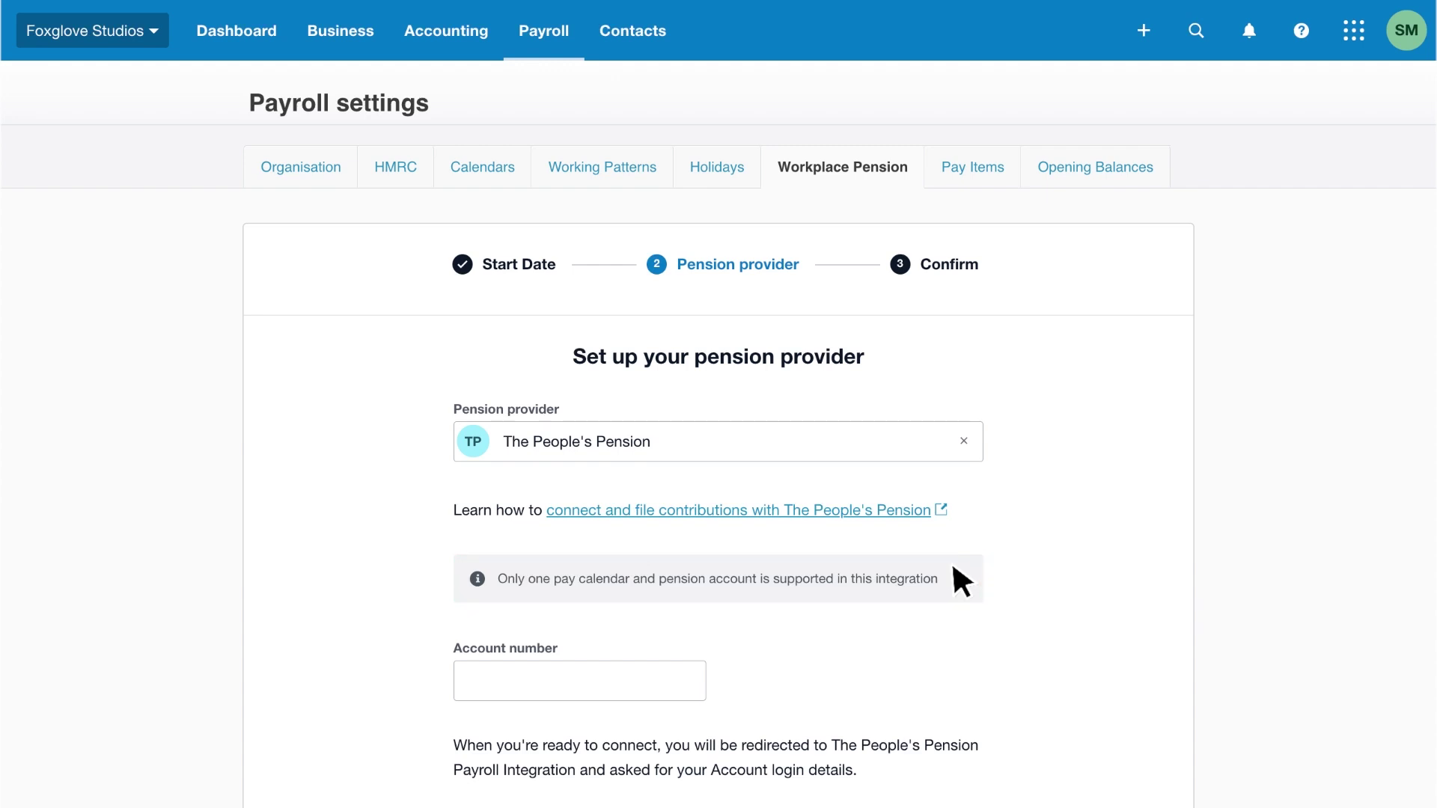
scroll(953, 567, down, 2)
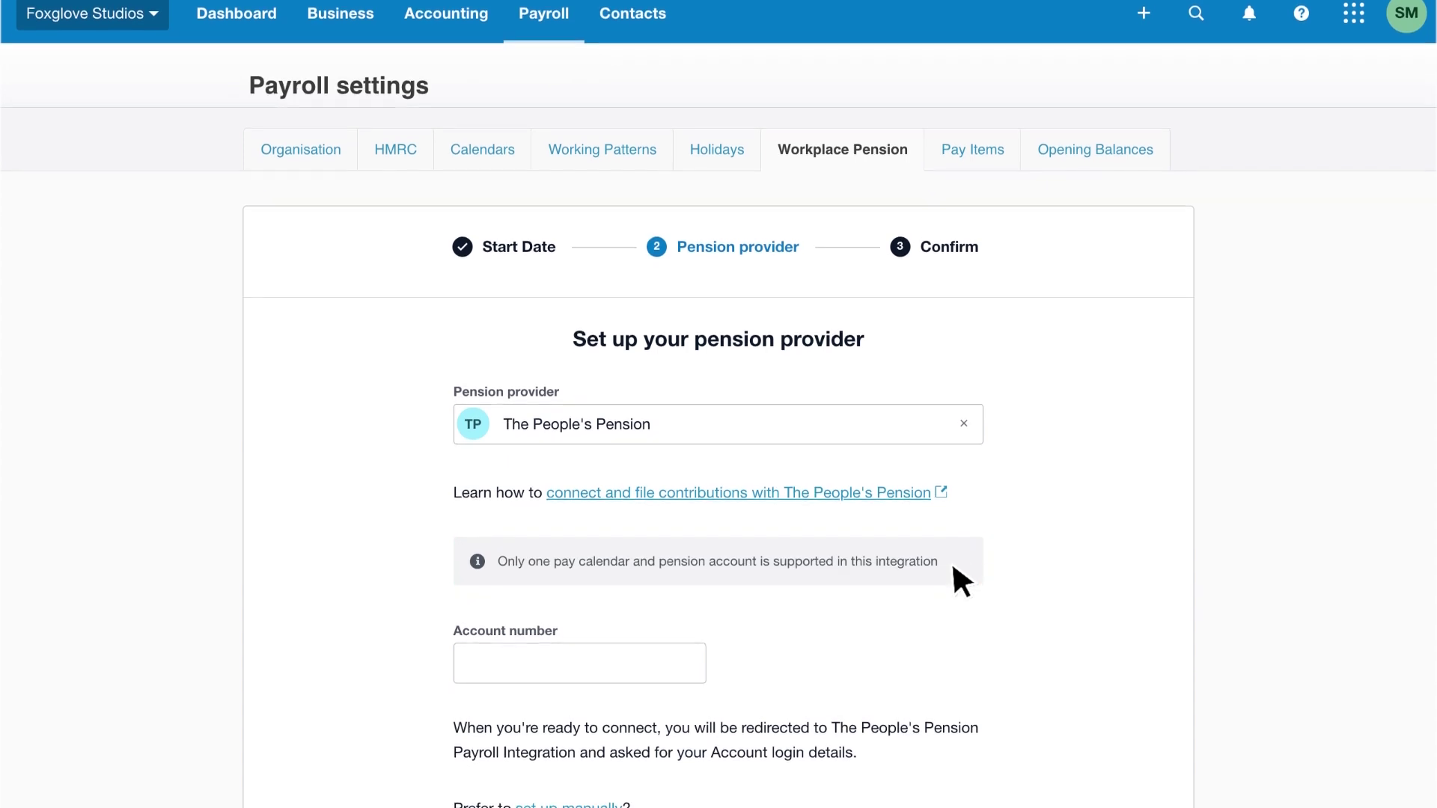
scroll(952, 567, down, 1)
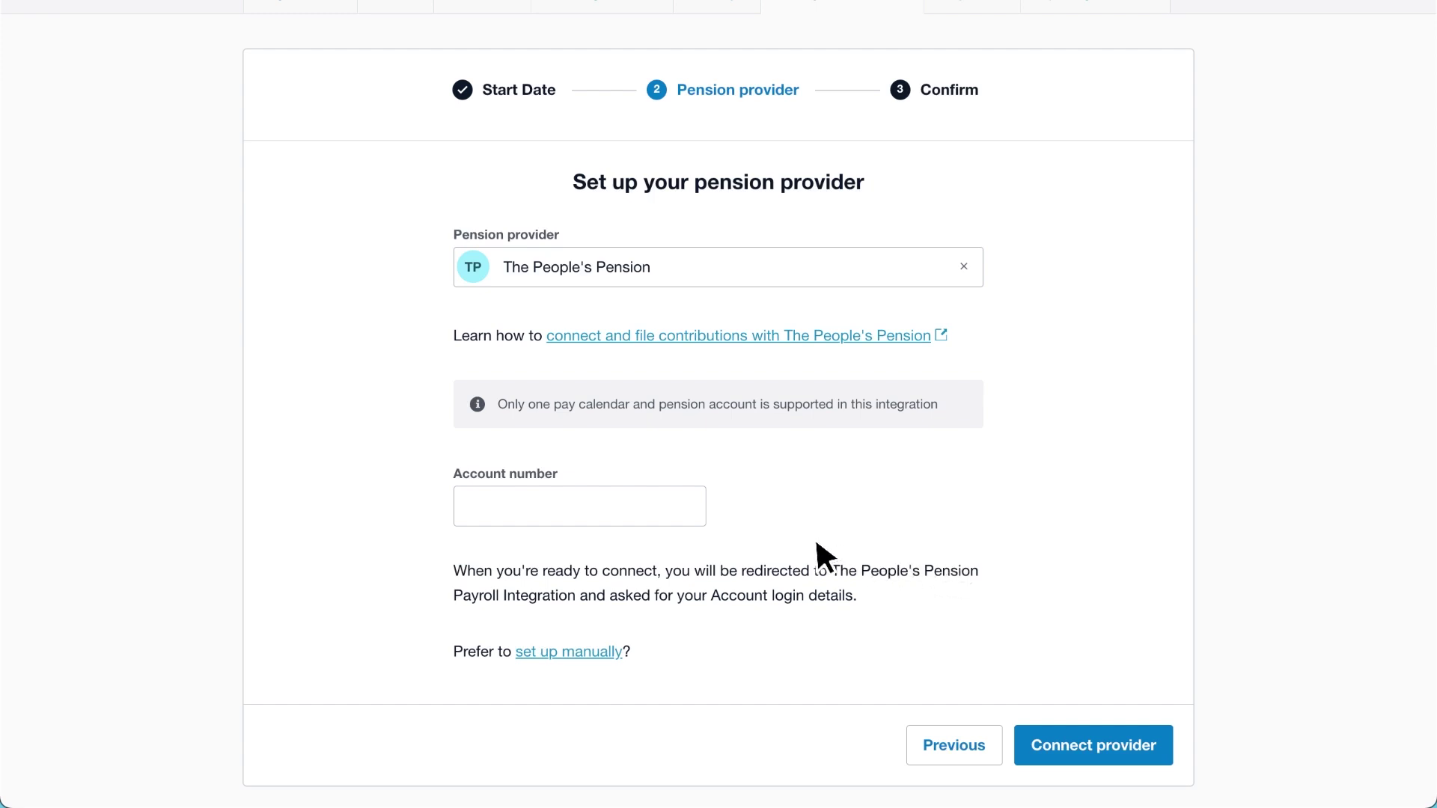
text(123456)
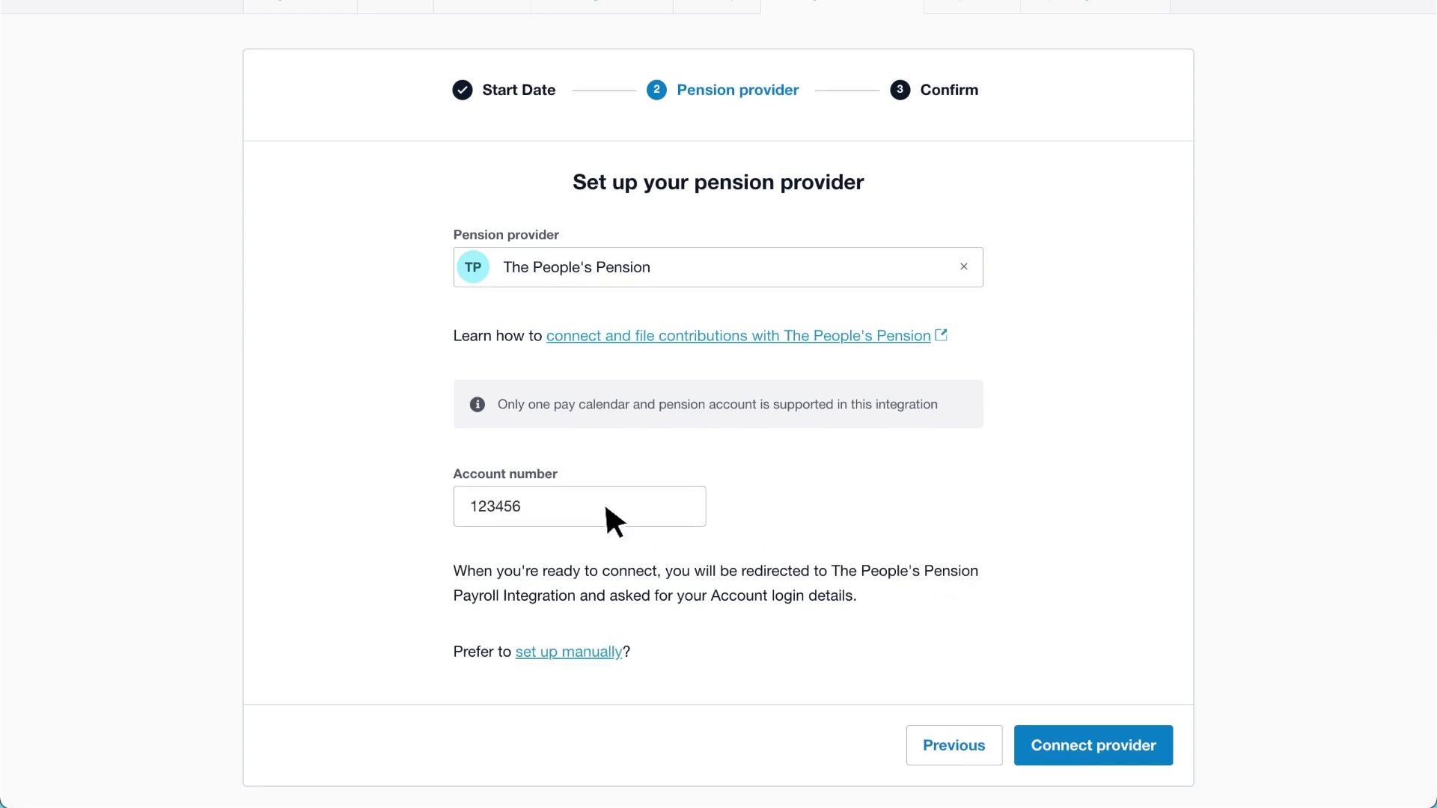
click(1144, 732)
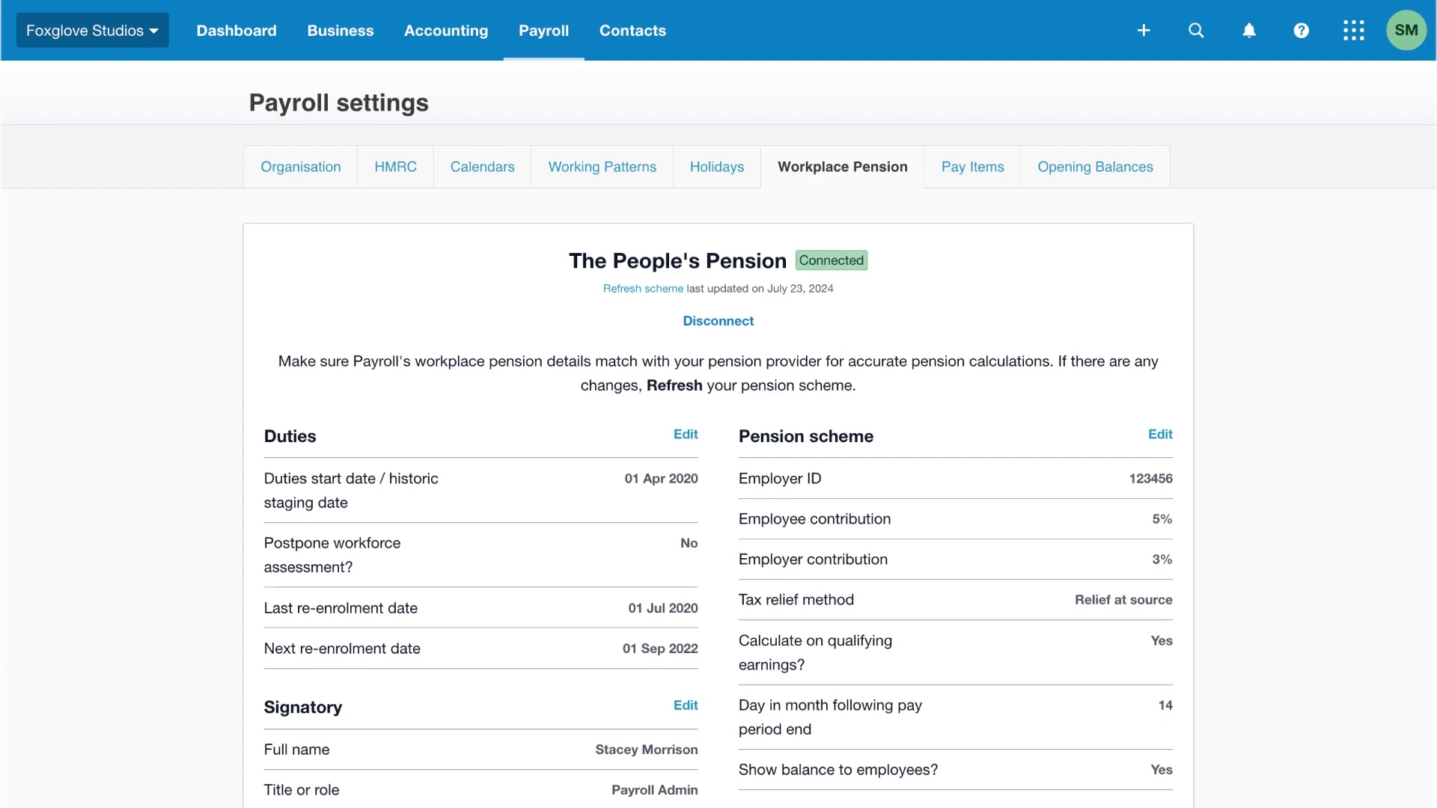
Scroll through The People's Pension connected summary.
scroll(719, 404, down, 3)
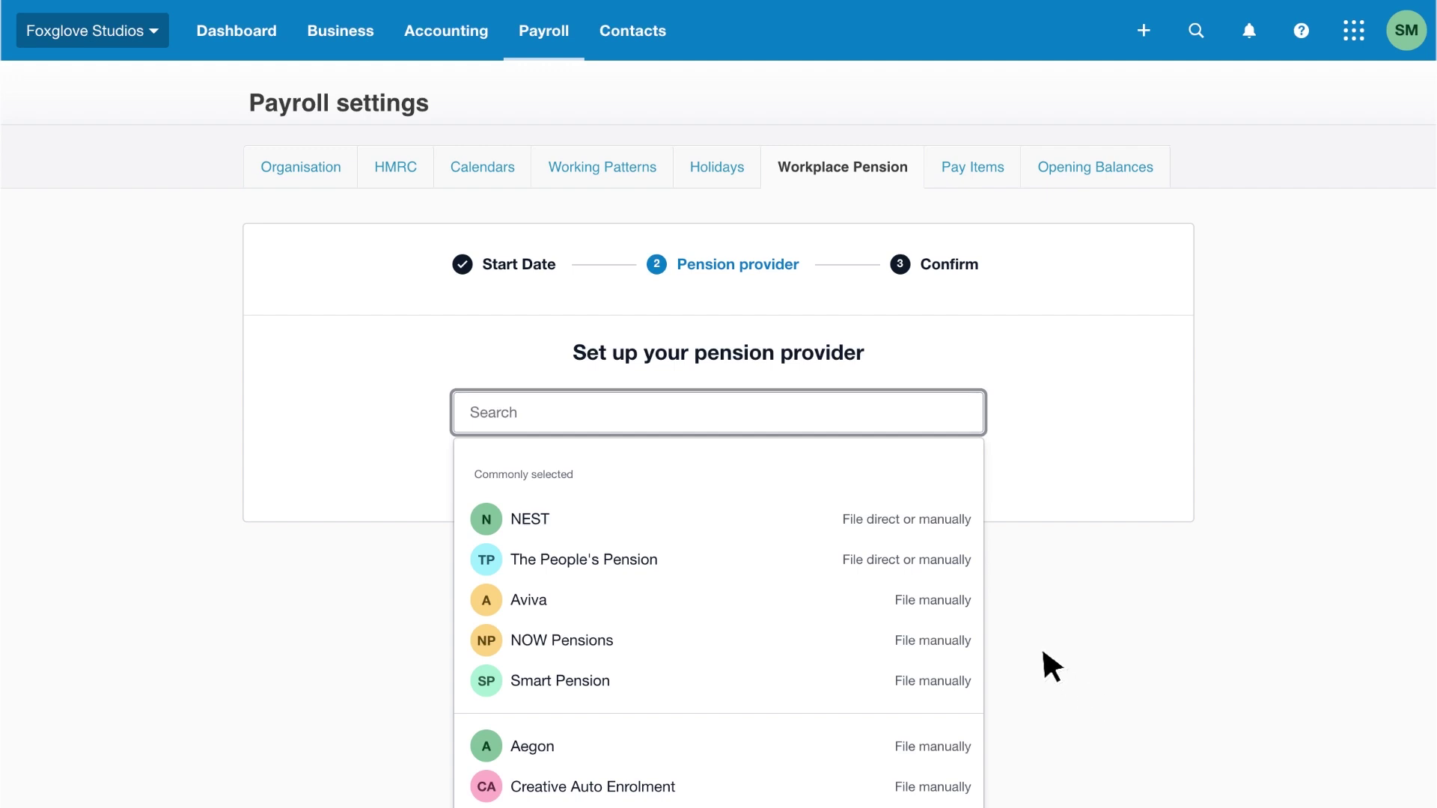
Search for 'Royal' and pick Royal London as the pension provider.
text(Royal)
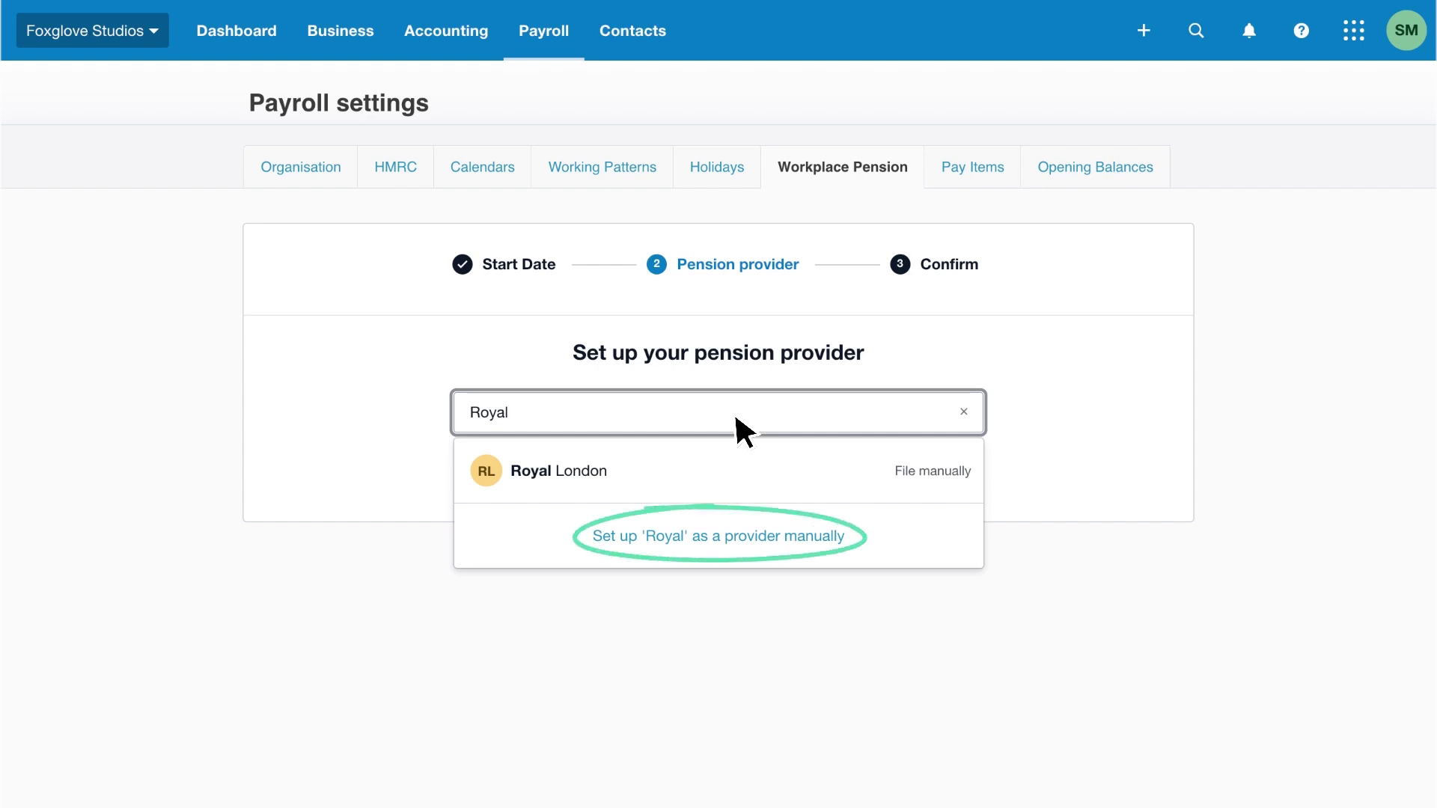
click(736, 464)
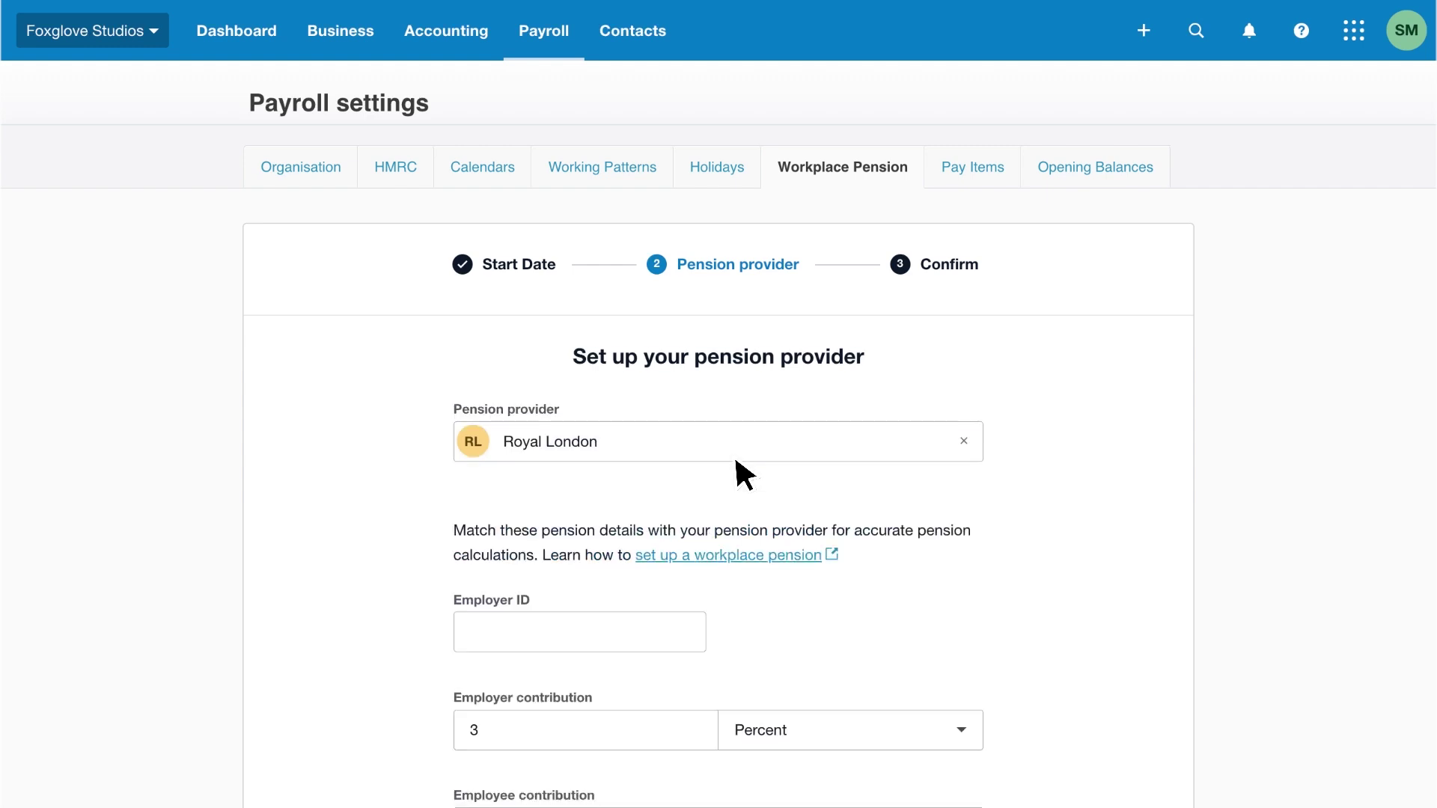
Fill in Royal London's employer ID and keep the 5 employer contribution in Percent.
scroll(744, 475, down, 2)
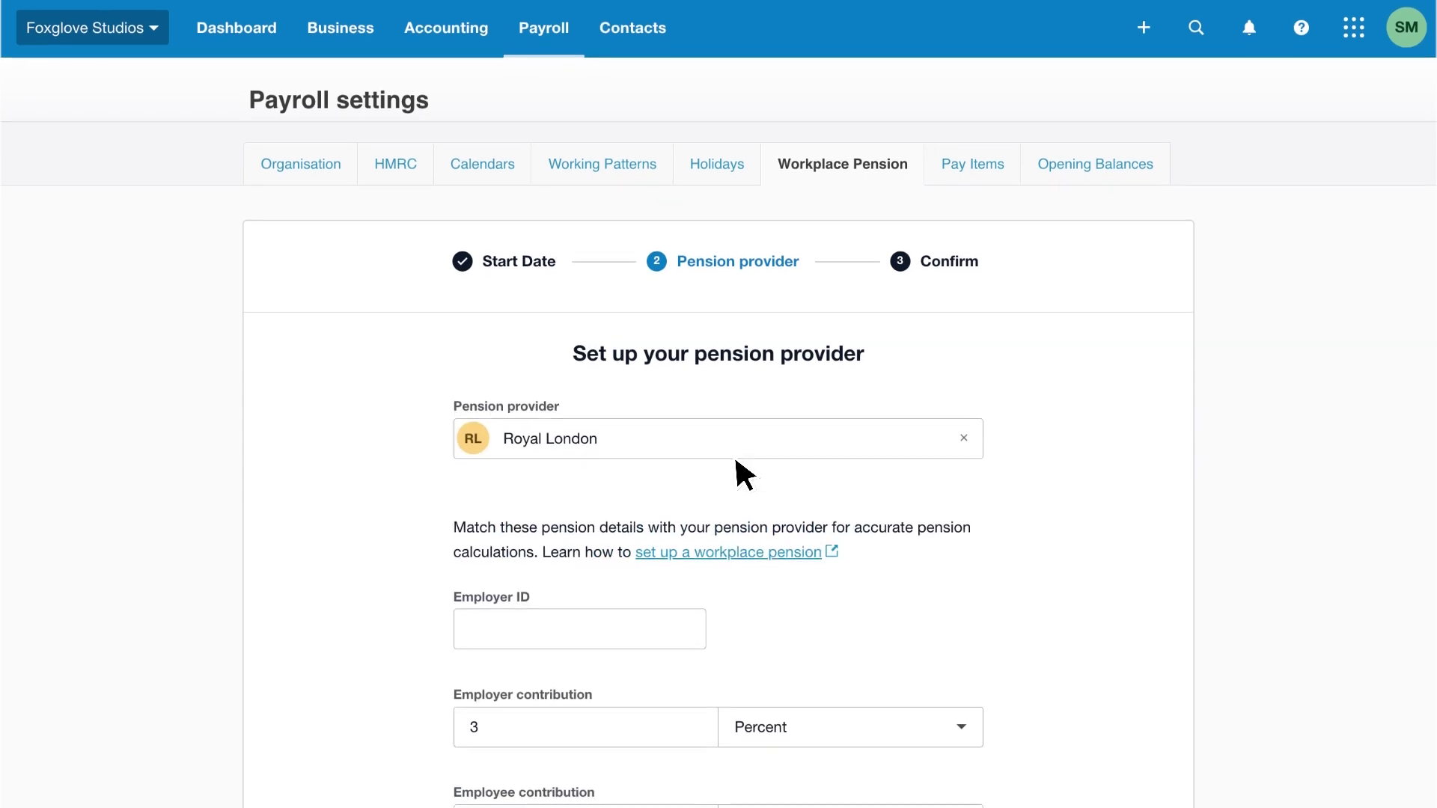
scroll(738, 462, down, 2)
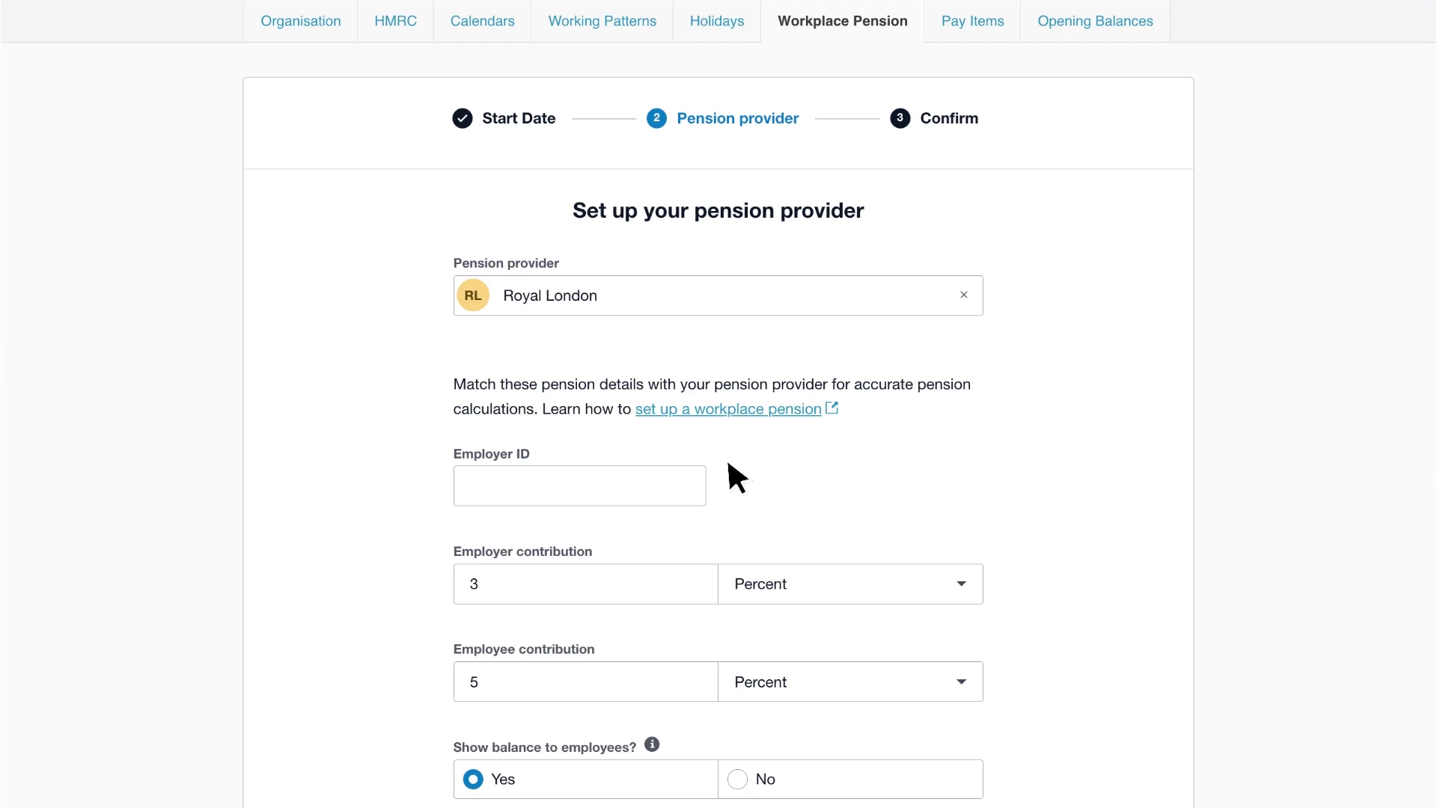
text(123456)
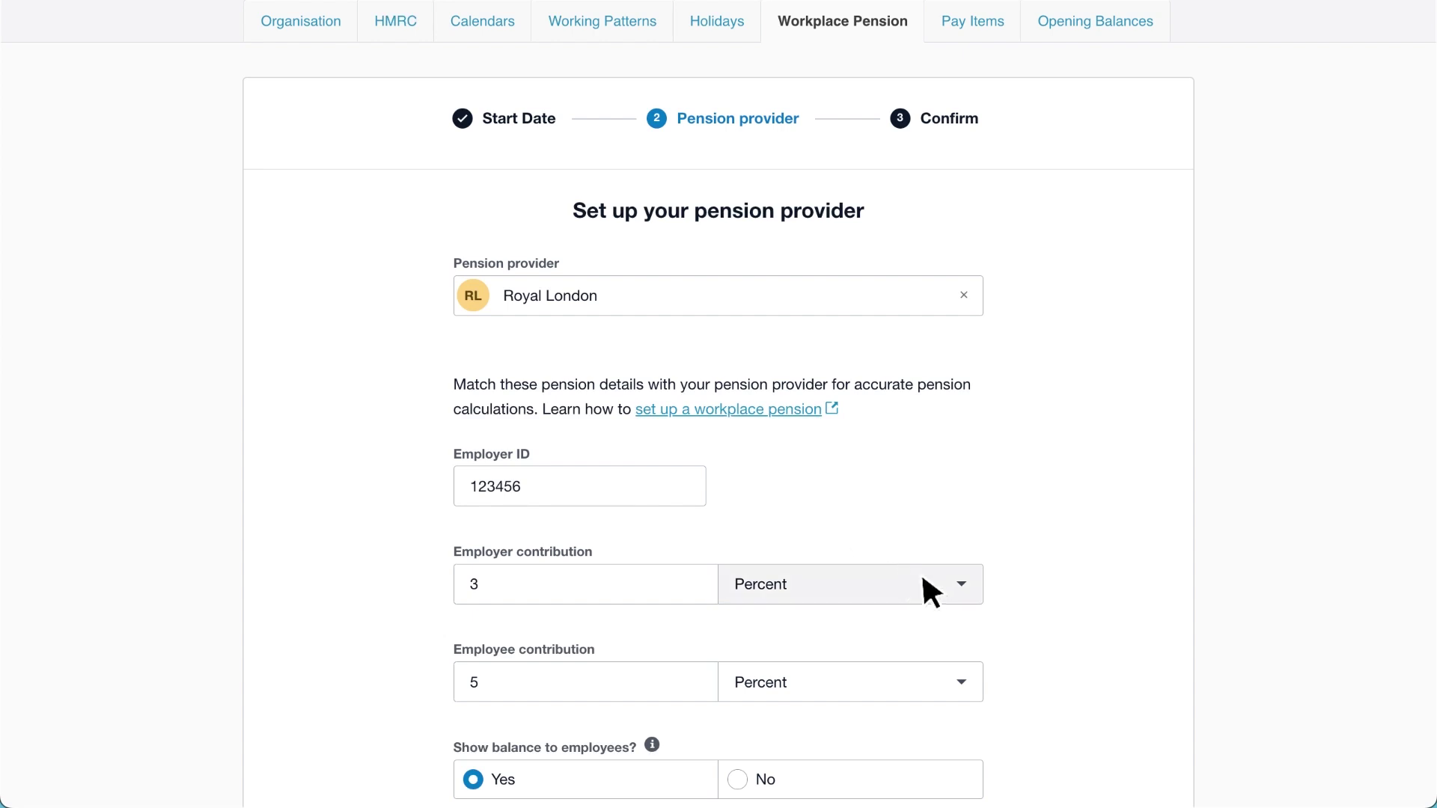
click(949, 587)
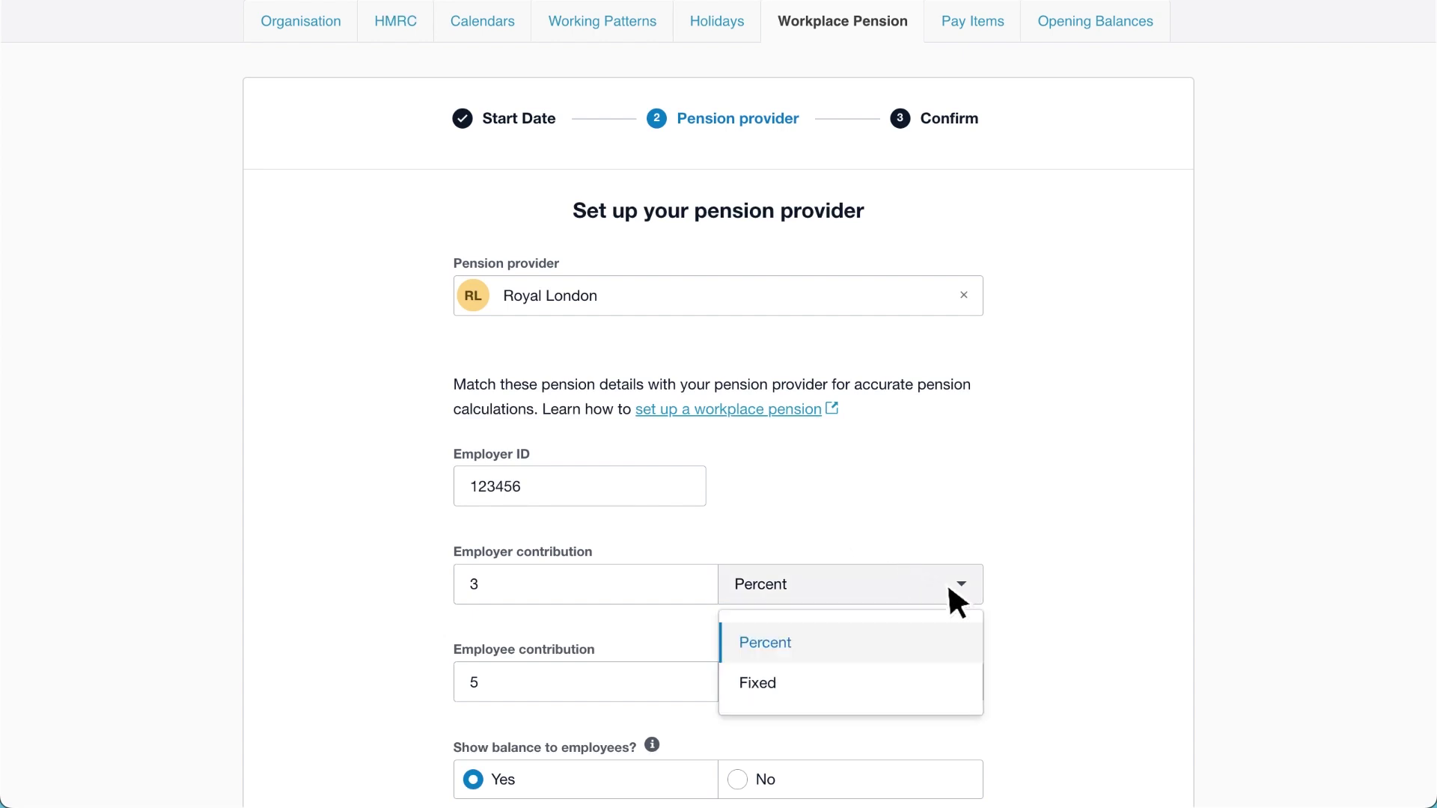
click(951, 632)
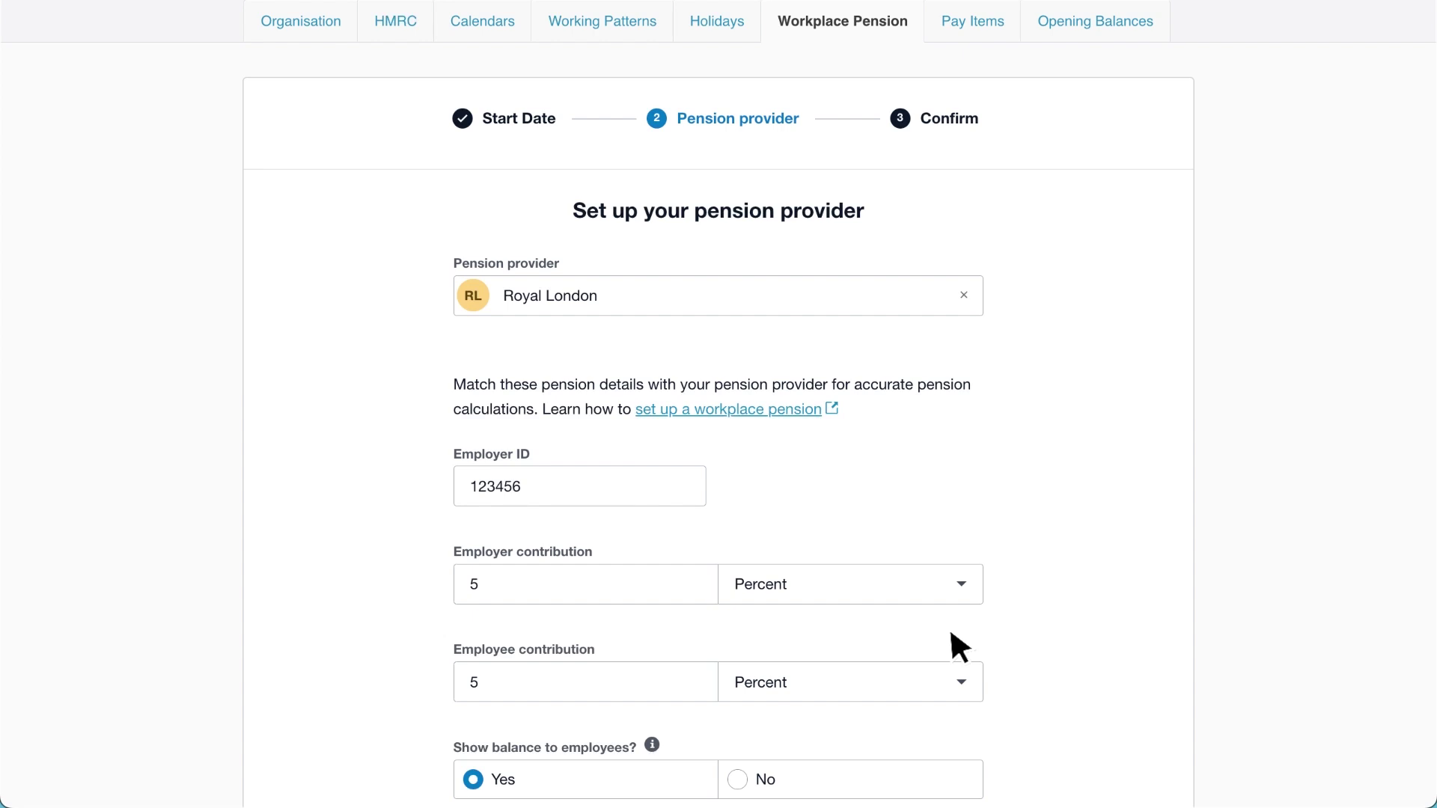
Scroll down the Royal London form to the Tax relief section.
scroll(950, 633, down, 3)
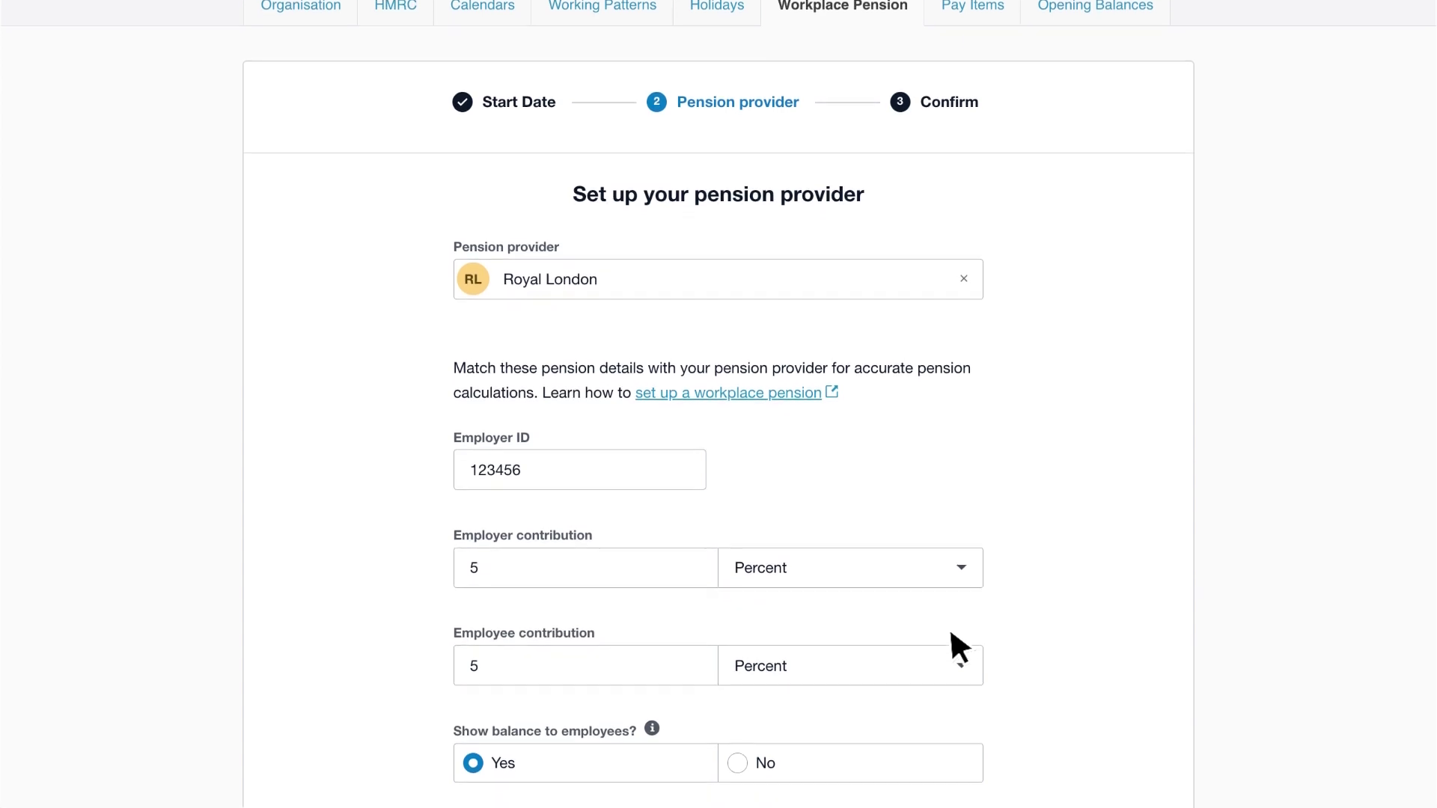
scroll(951, 633, down, 1)
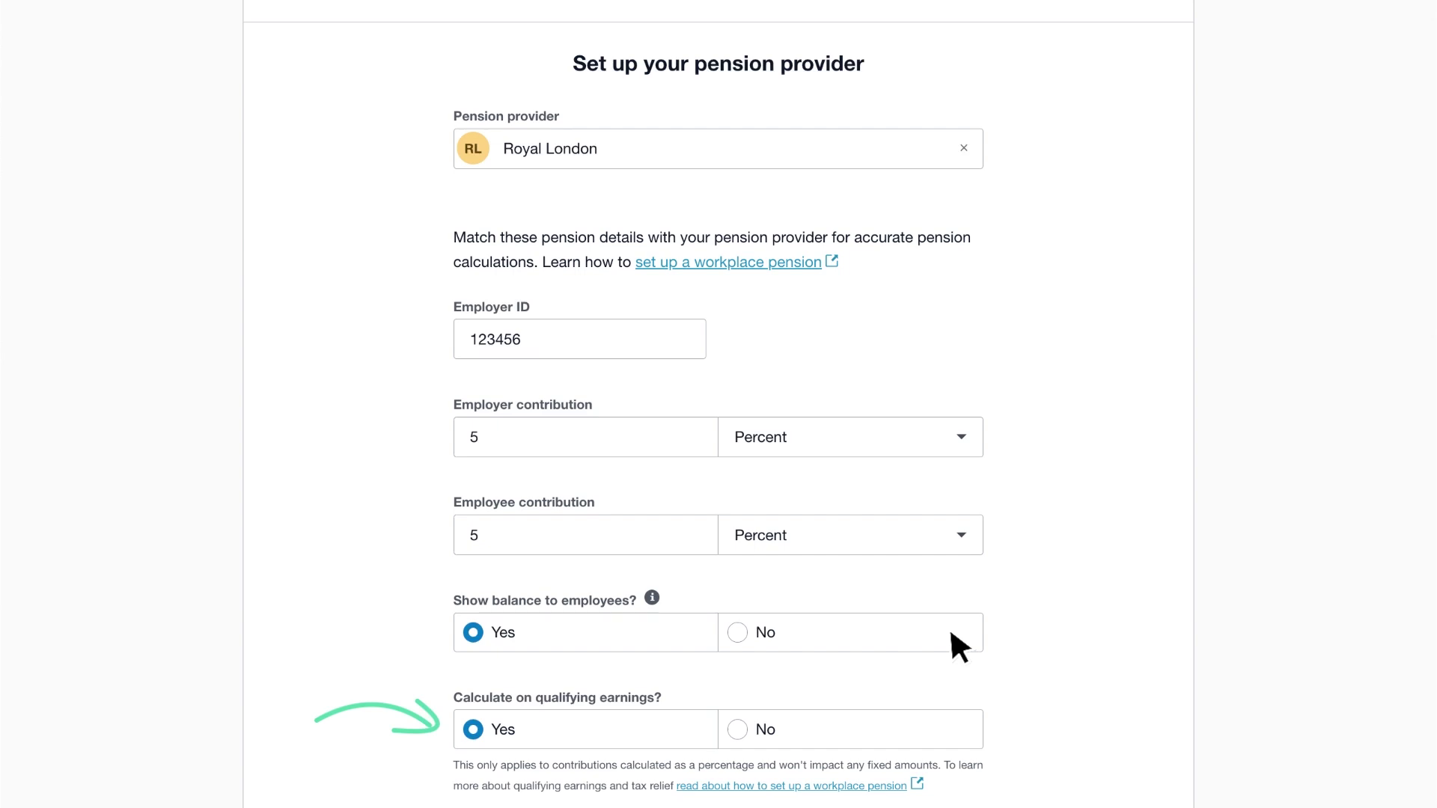
scroll(950, 633, down, 2)
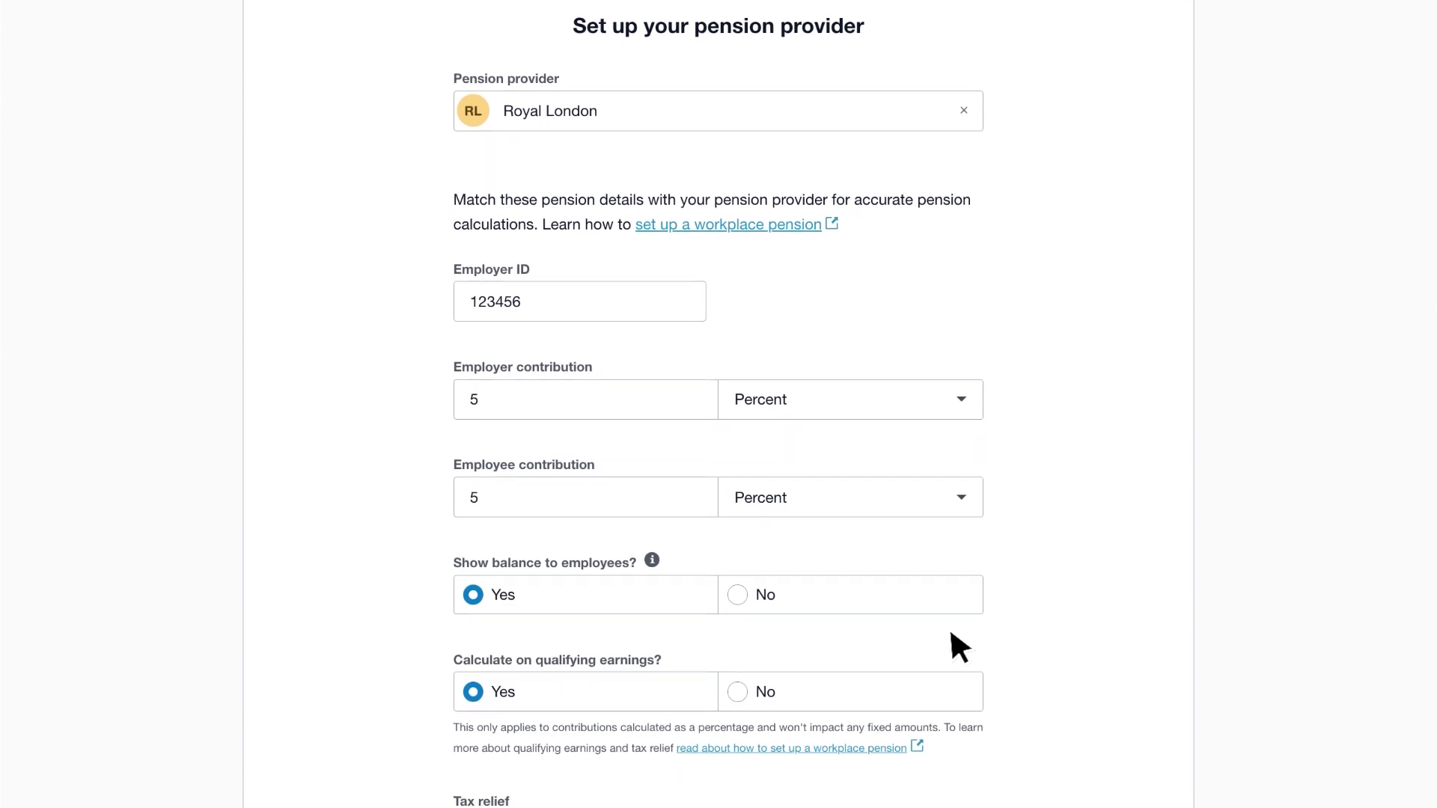
scroll(951, 635, down, 8)
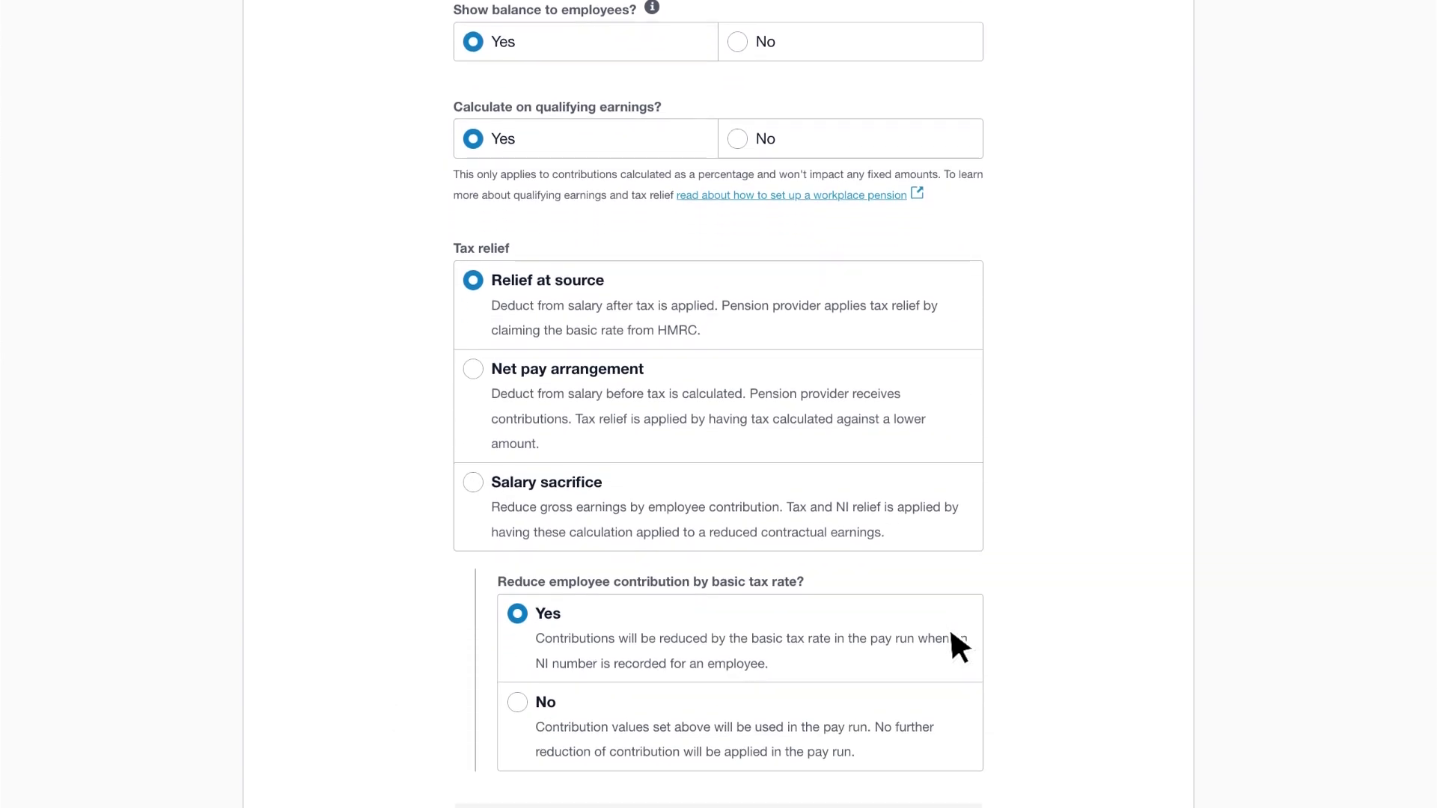
scroll(950, 634, down, 1)
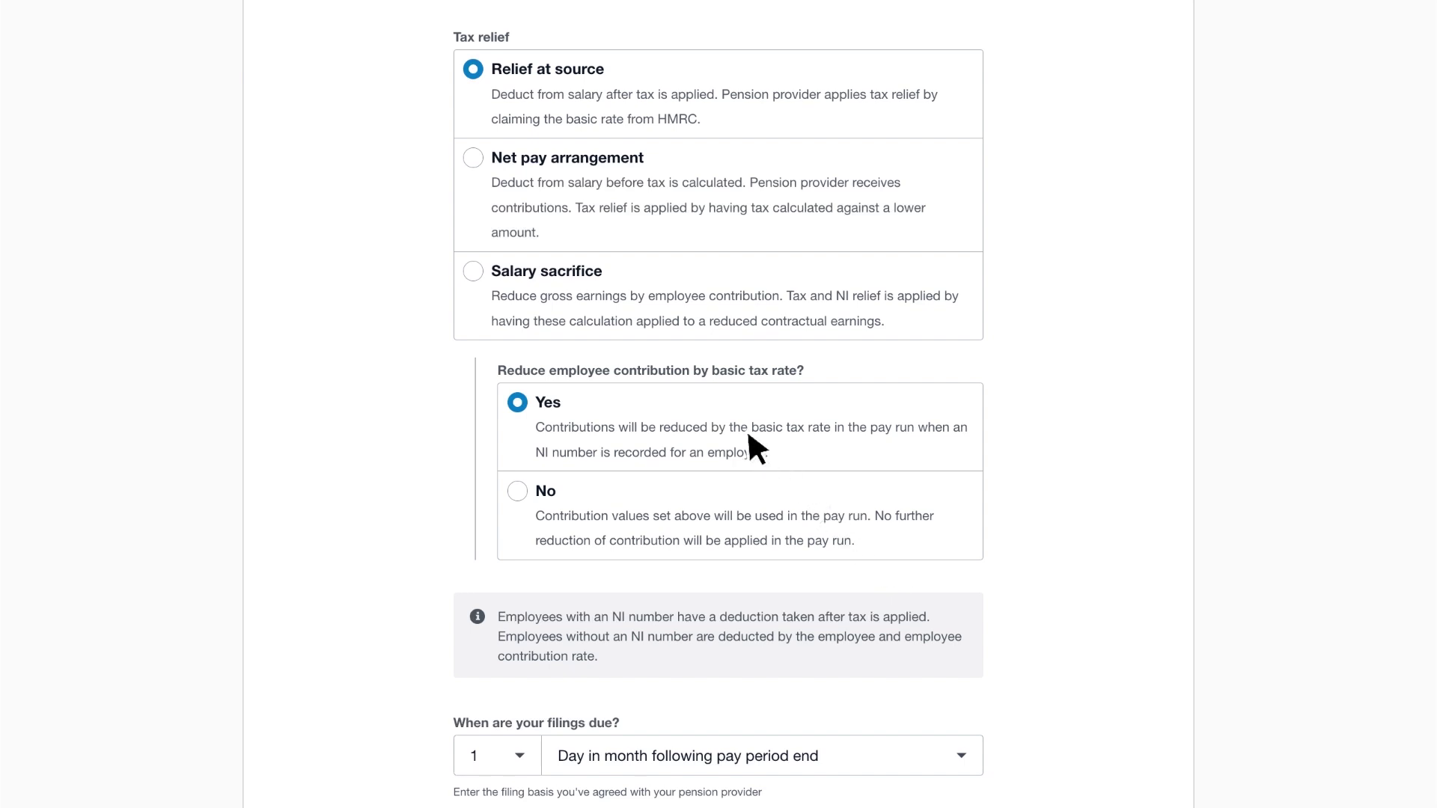
Select Net pay arrangement tax relief with filings due 14 days after period end.
click(469, 156)
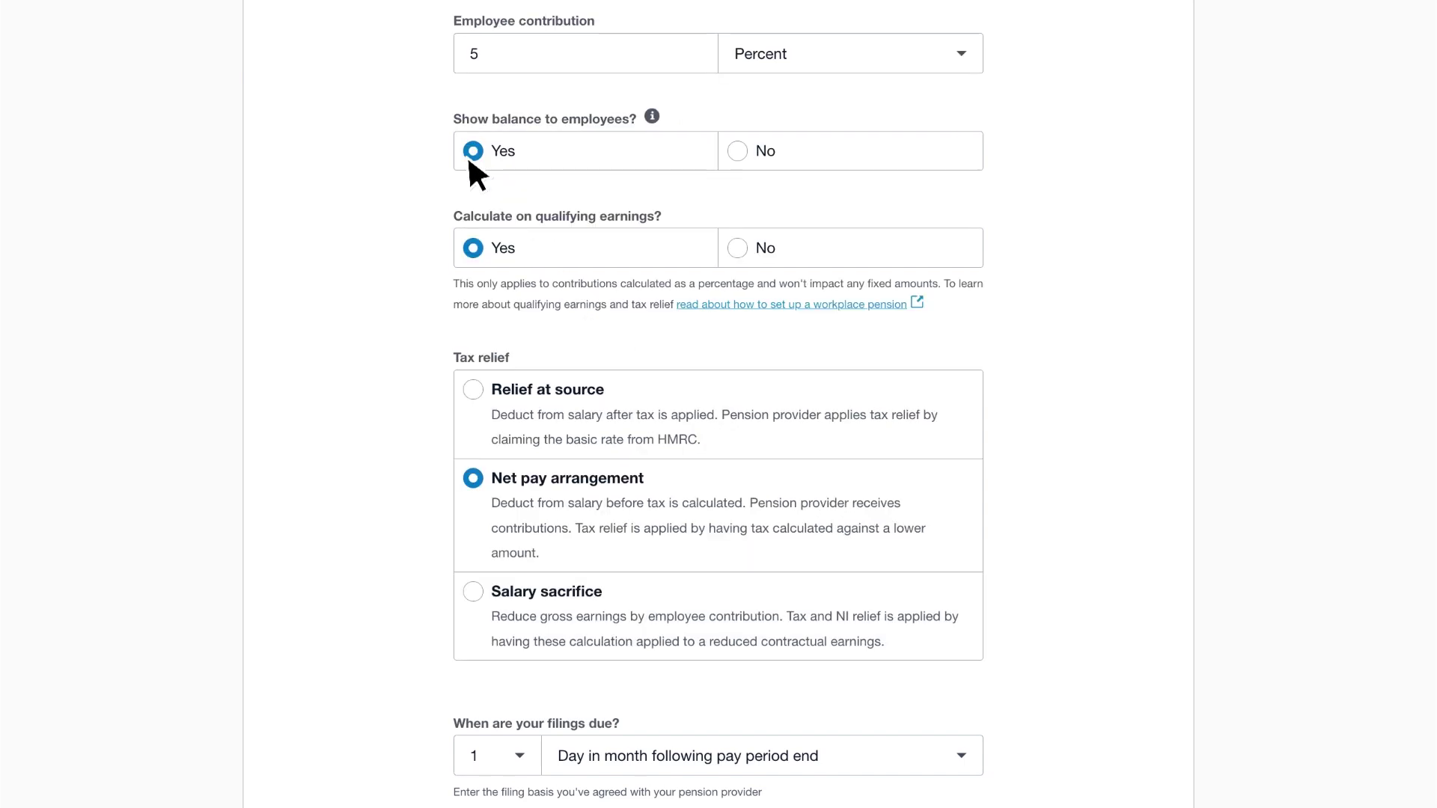
scroll(470, 160, down, 2)
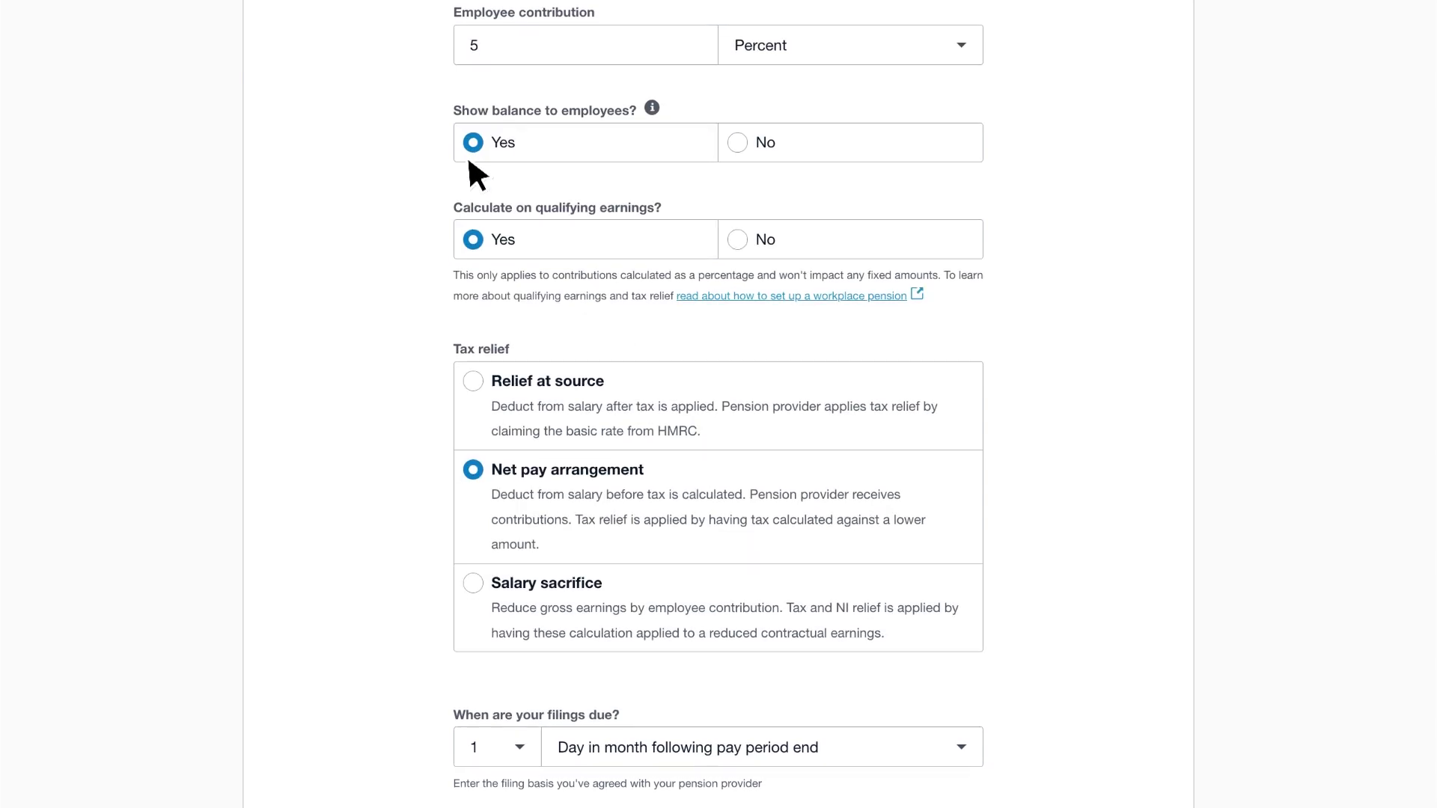
scroll(469, 159, down, 2)
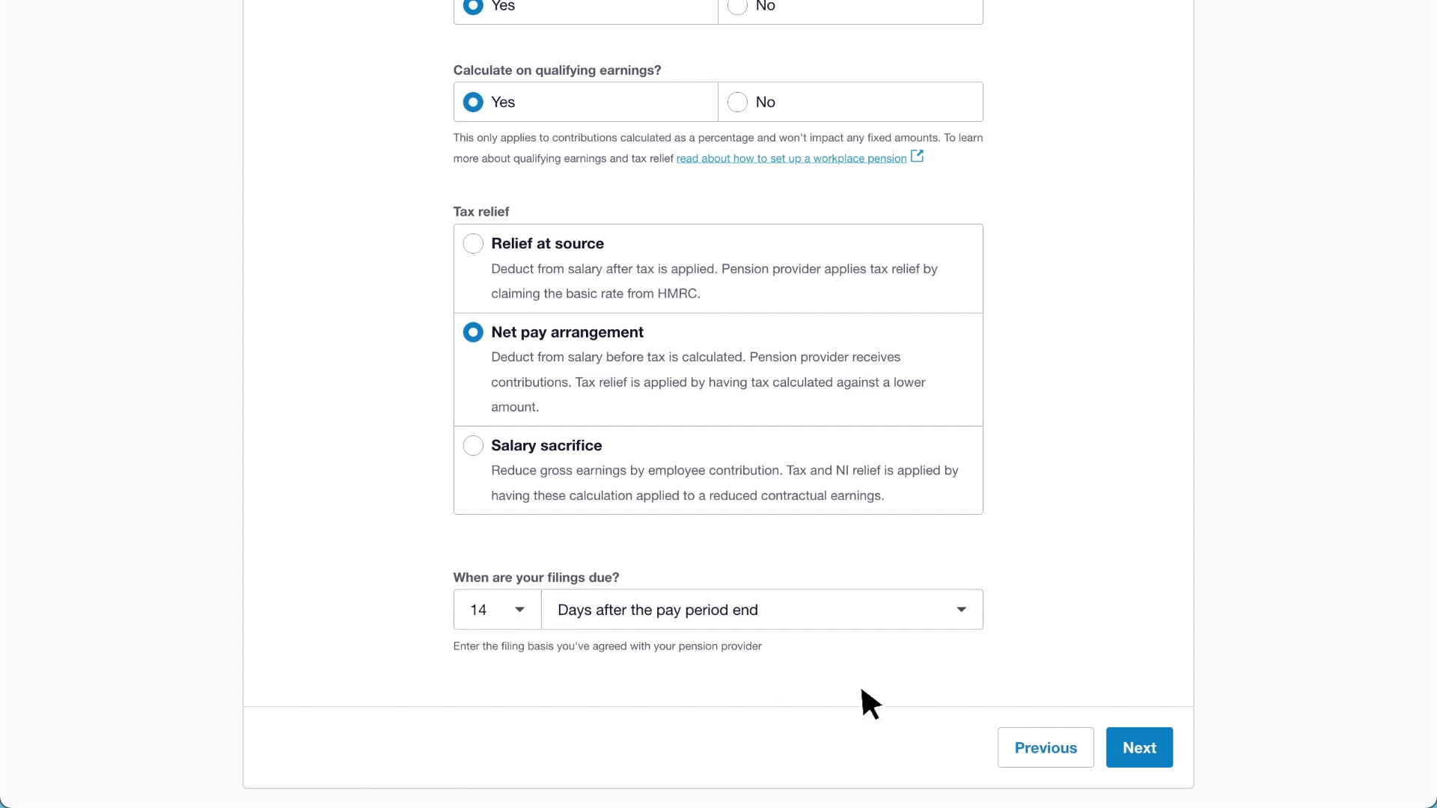
click(1165, 748)
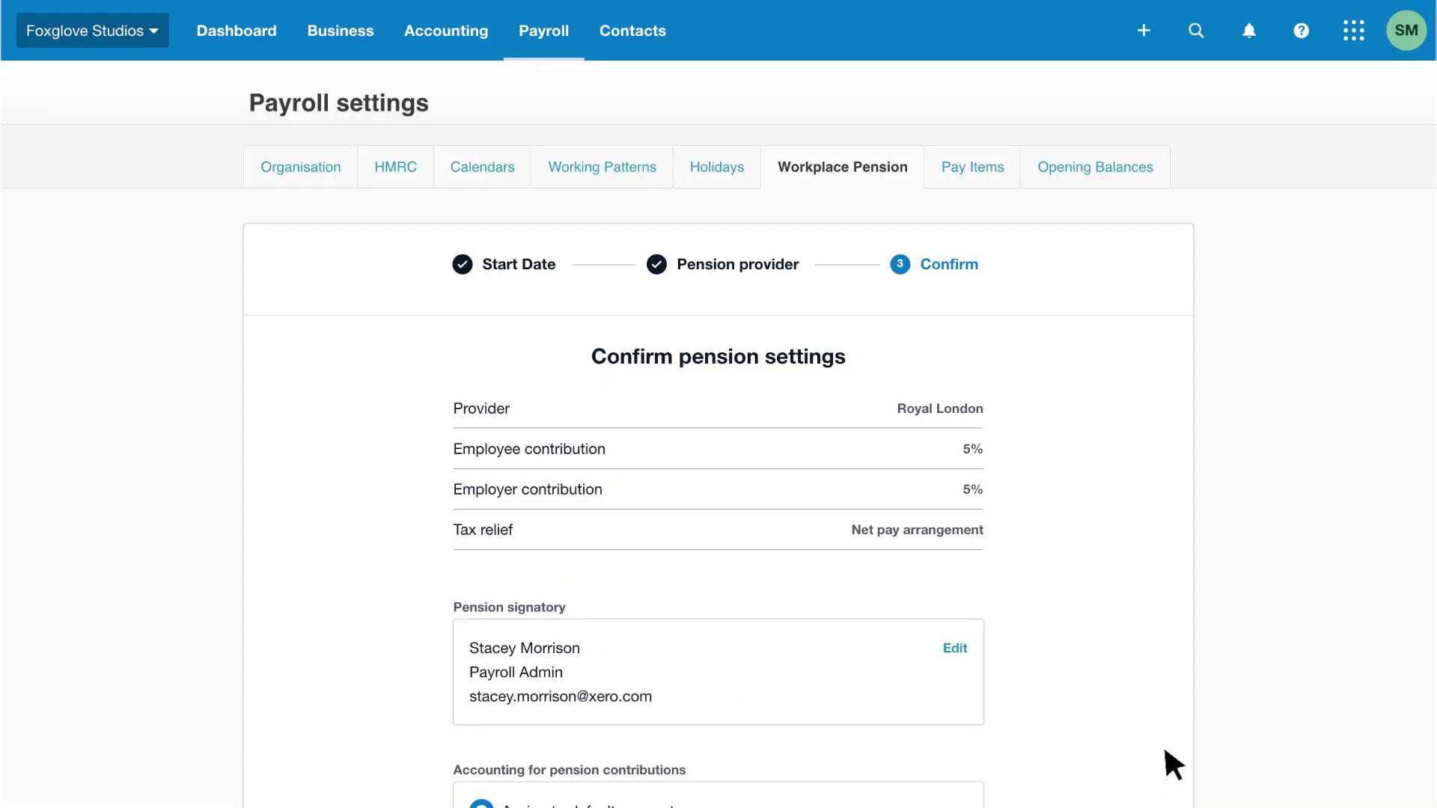
Confirm the Royal London pension settings with default accounts 858: Pensions Payable and 482: Pensions Costs.
scroll(1165, 750, down, 2)
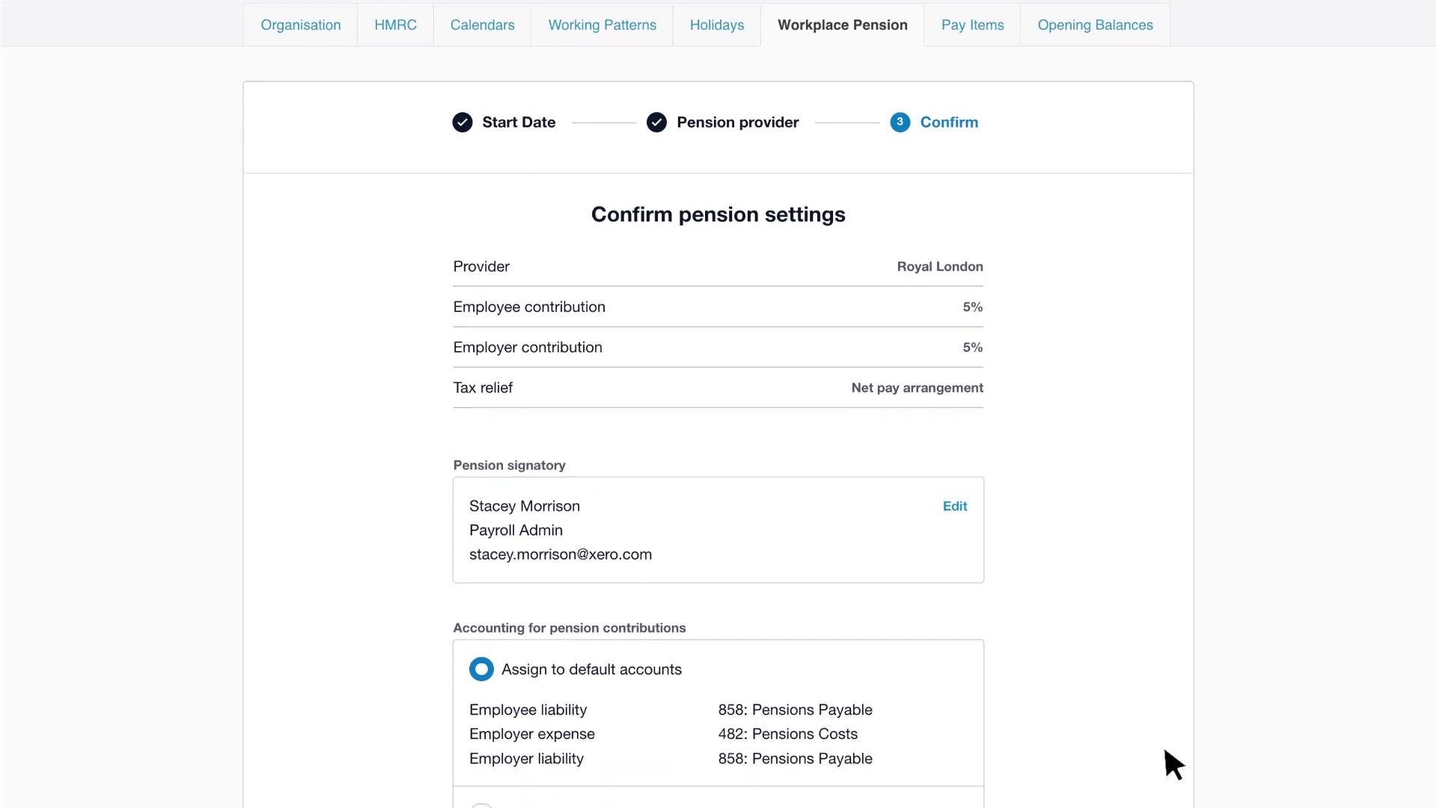
scroll(1174, 763, down, 3)
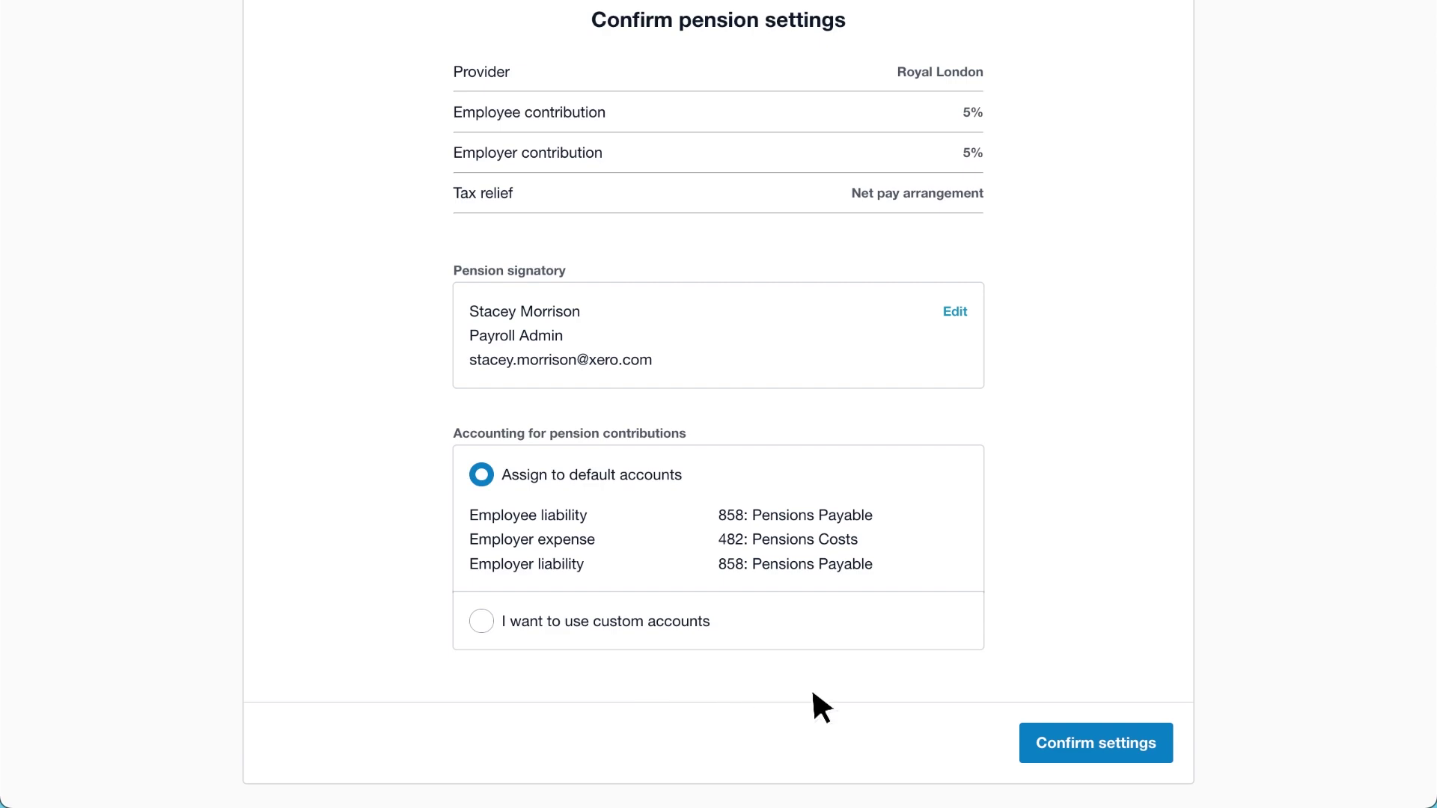
click(1165, 739)
Change the Royal London employer contribution to 6%, then check Workplace Pension is Completed on Payroll Overview.
scroll(1166, 738, down, 3)
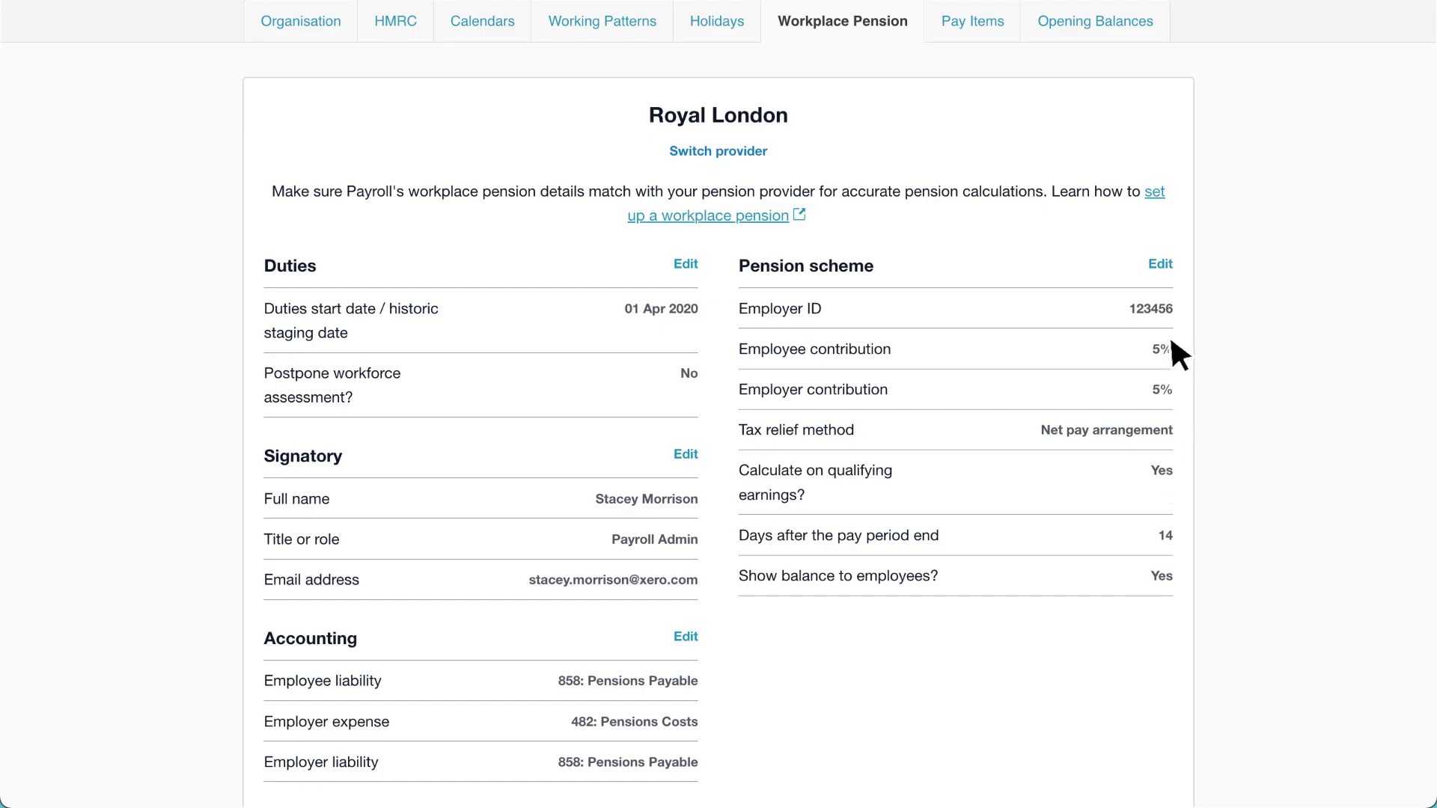
click(1161, 266)
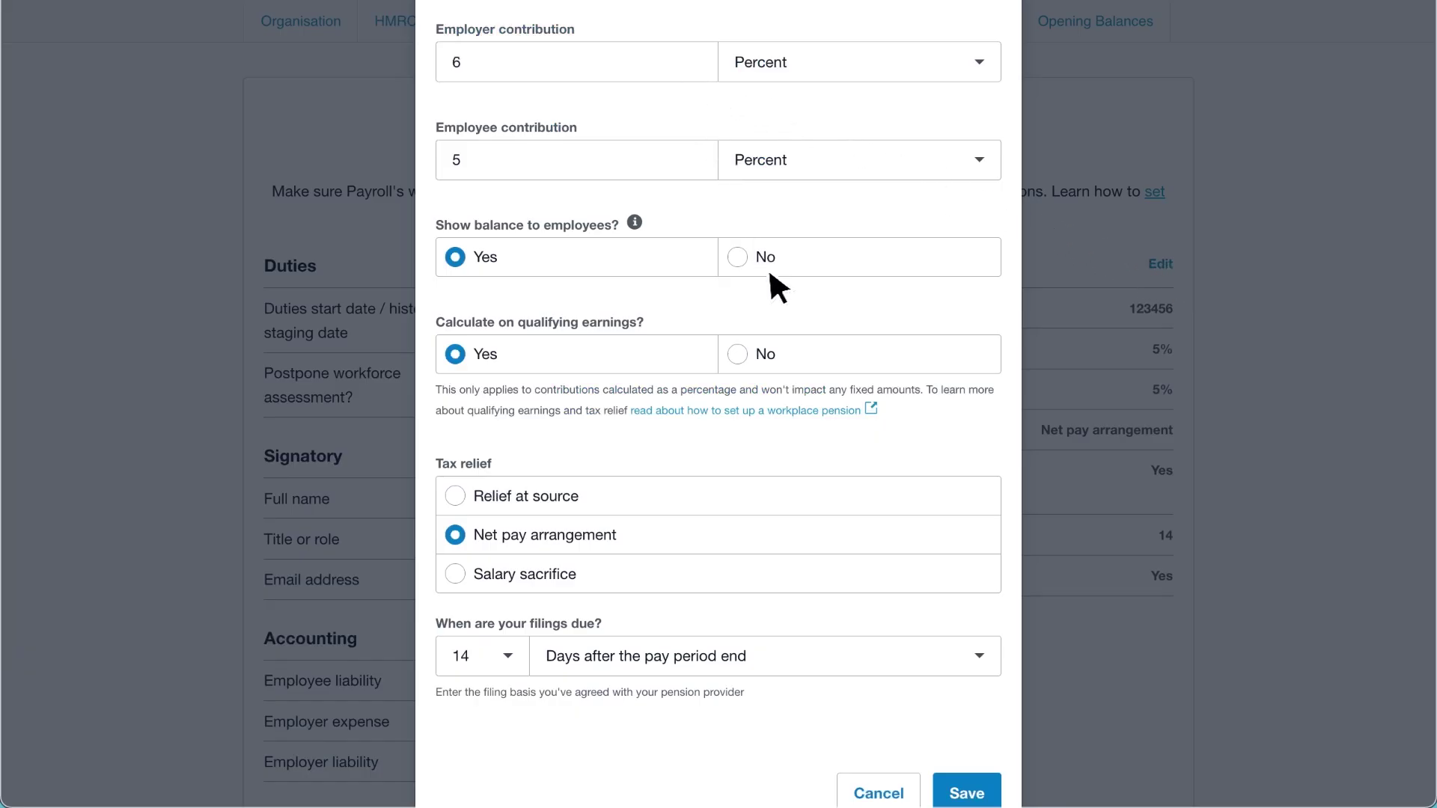
click(992, 787)
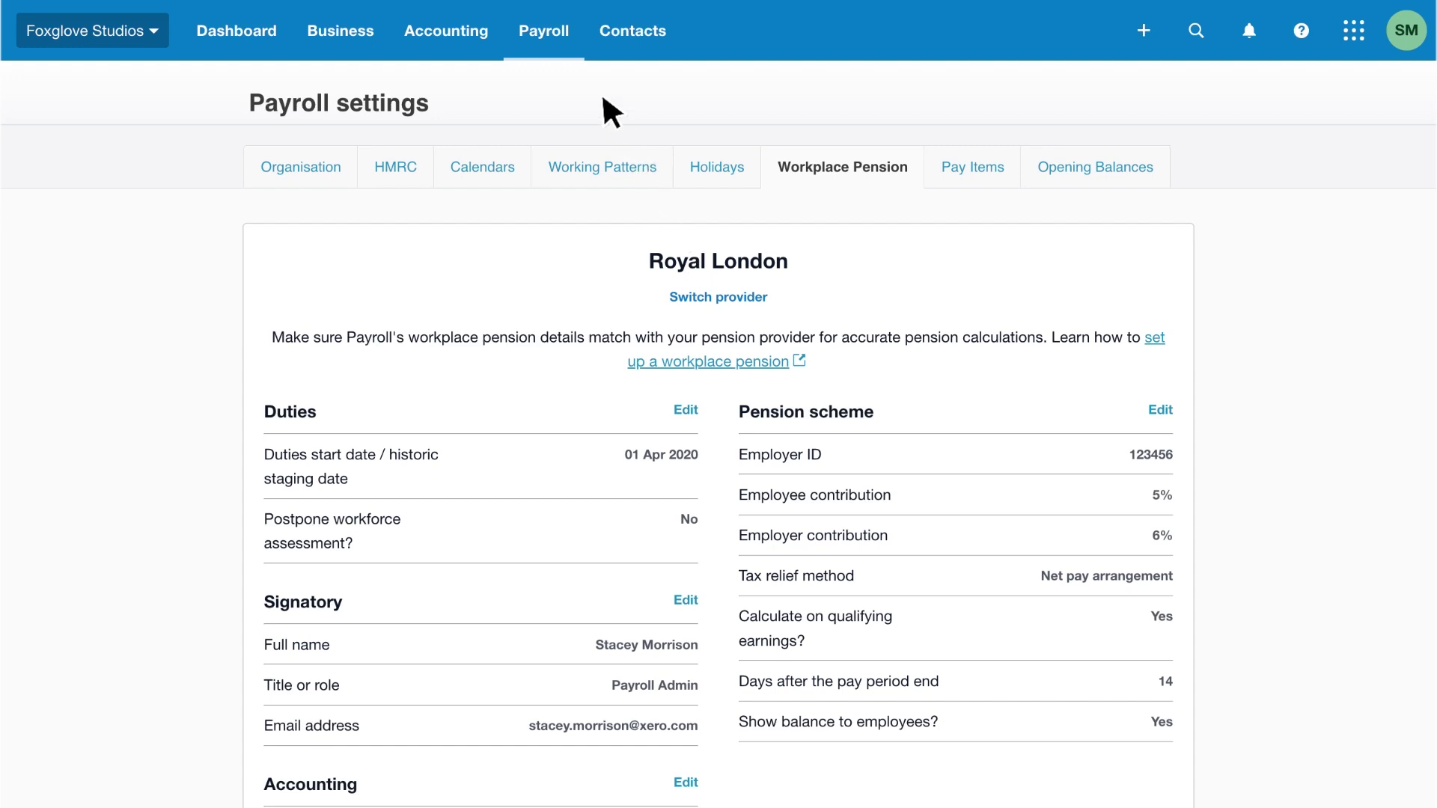
click(574, 45)
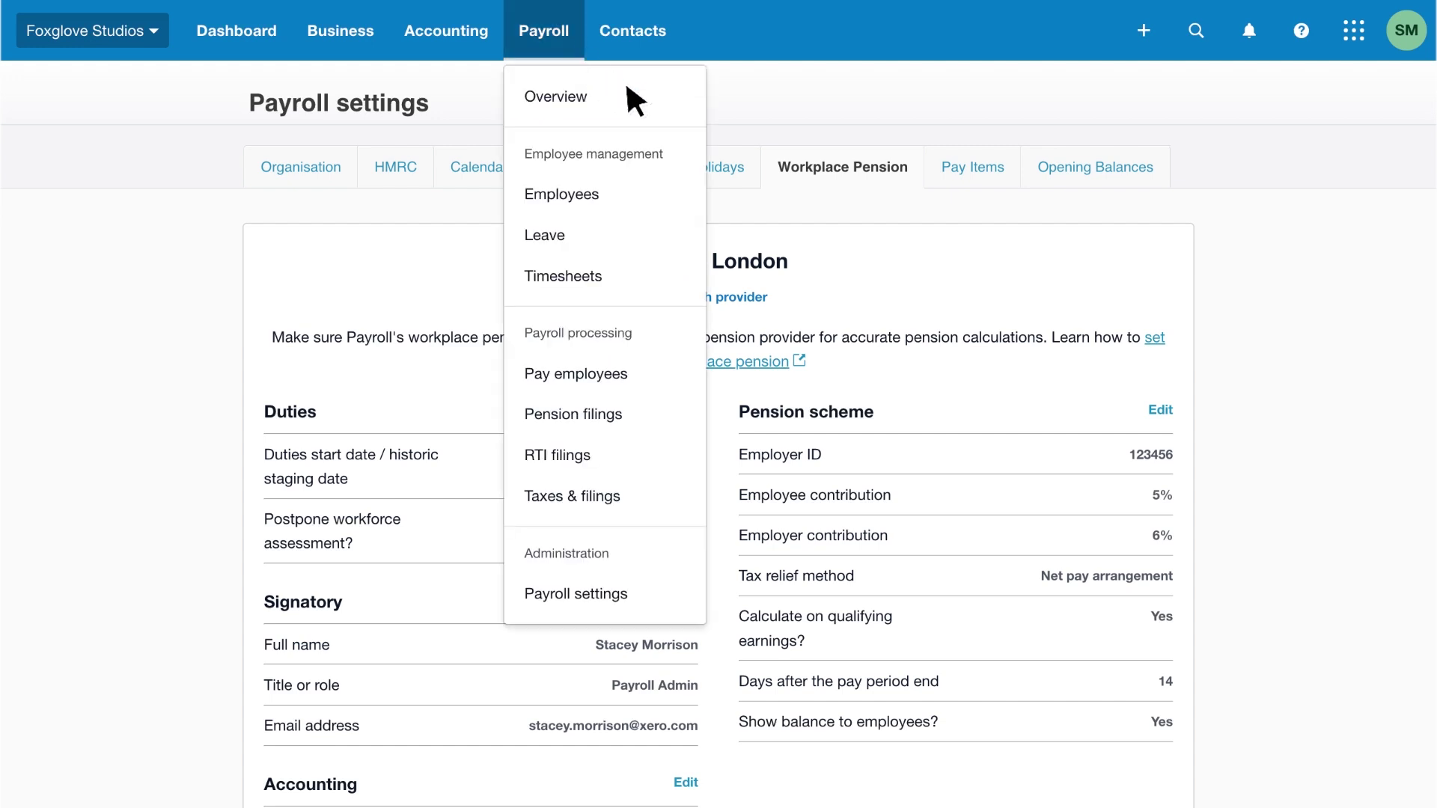
click(639, 105)
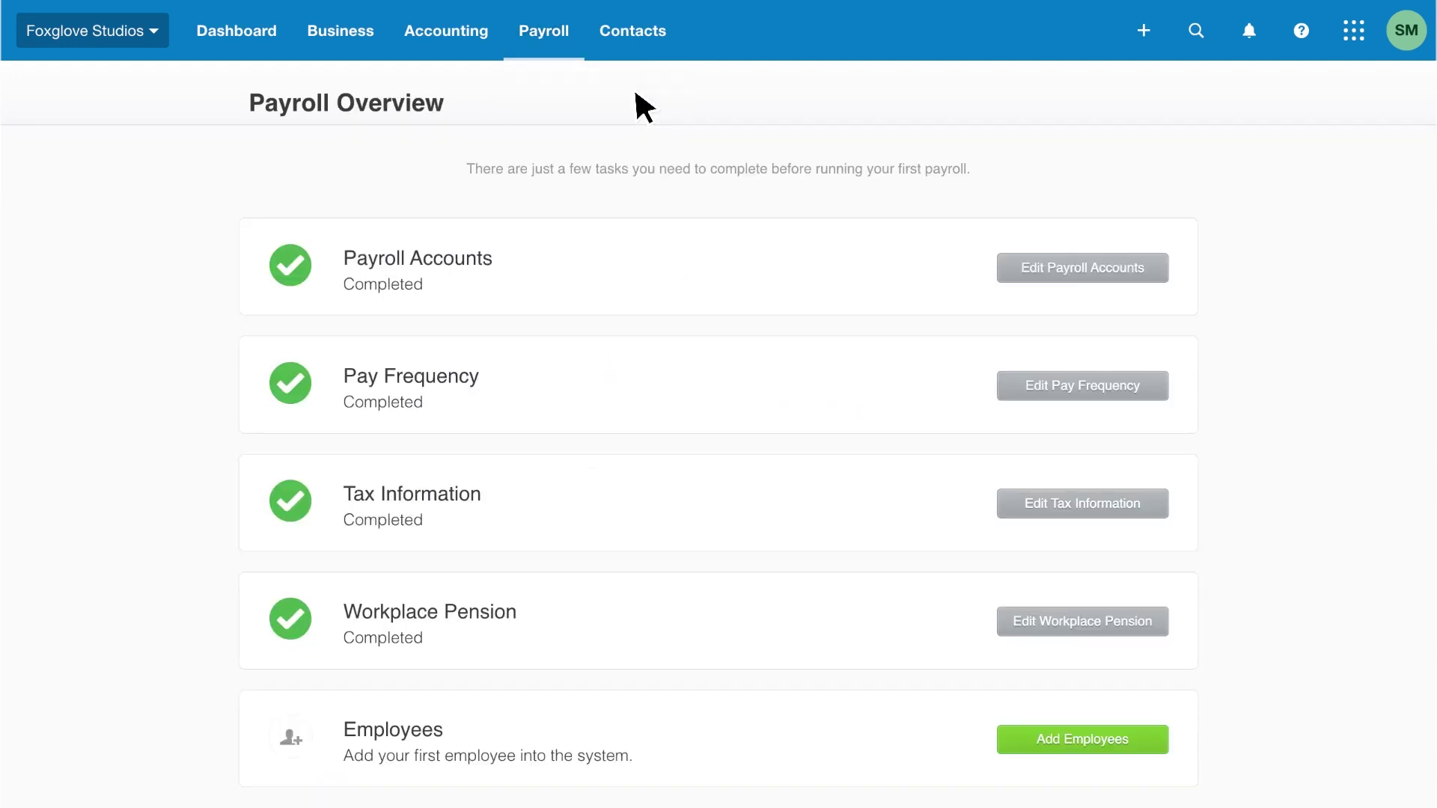